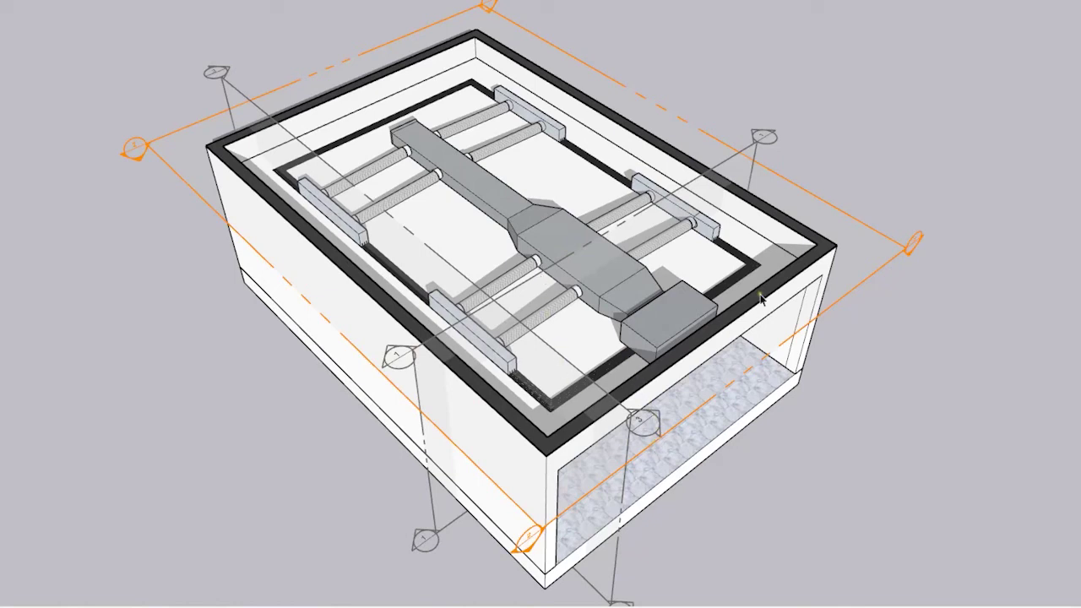
Orbit and zoom the duct model through overhead, low oblique and full-layout views of the flex ducts.
scroll(749, 229, "up", 4)
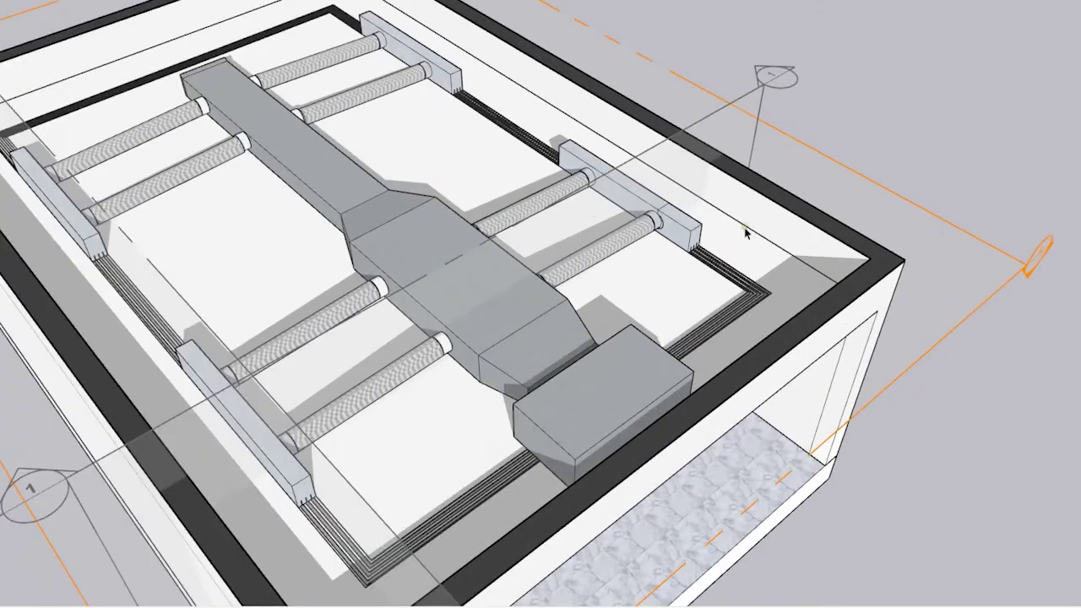
scroll(766, 298, "down", 3)
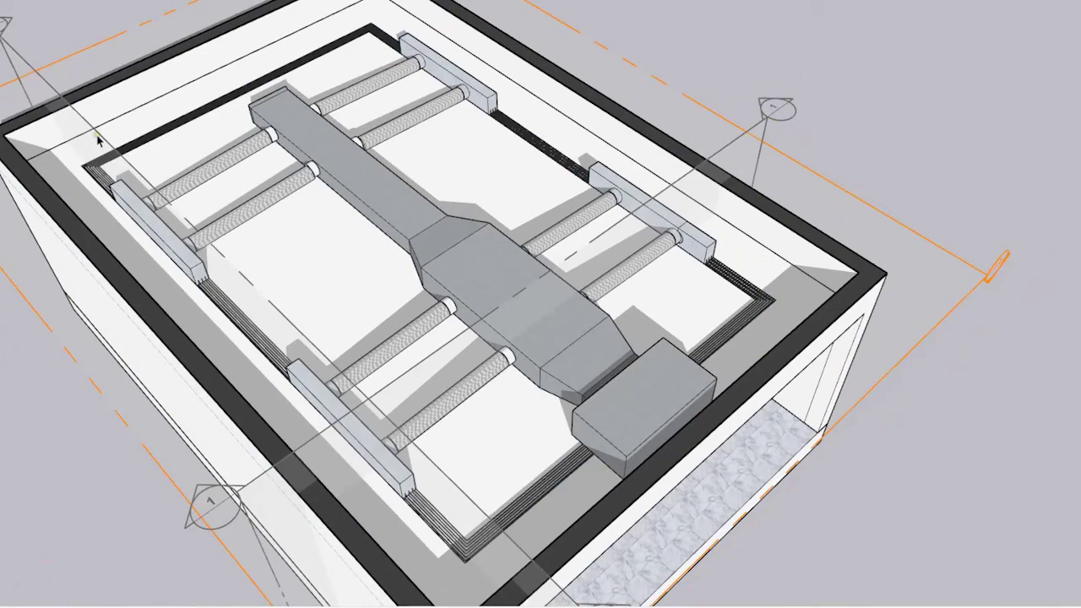
middle_click_drag(217, 274, 229, 403)
scroll(99, 146, "up", 4)
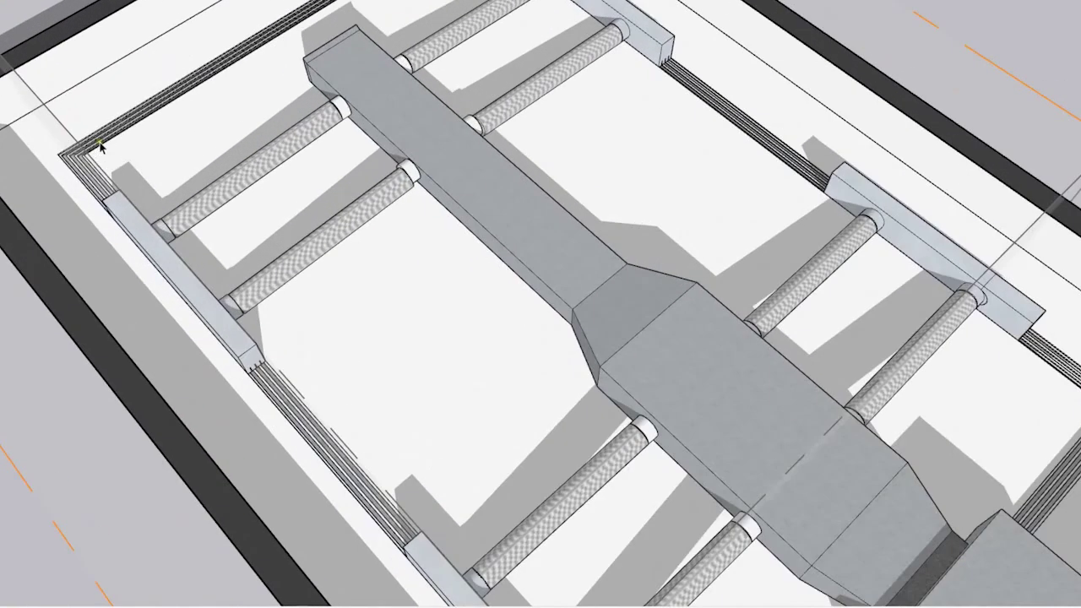
scroll(114, 206, "down", 5)
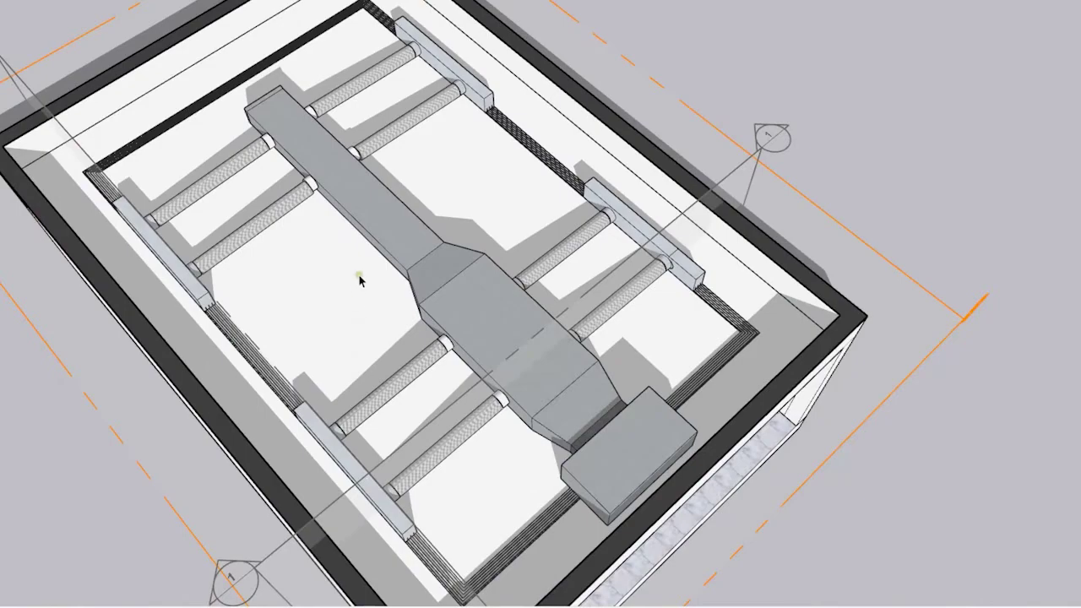
scroll(359, 121, "up", 2)
scroll(237, 234, "up", 3)
middle_click_drag(200, 307, 192, 140)
scroll(230, 255, "up", 4)
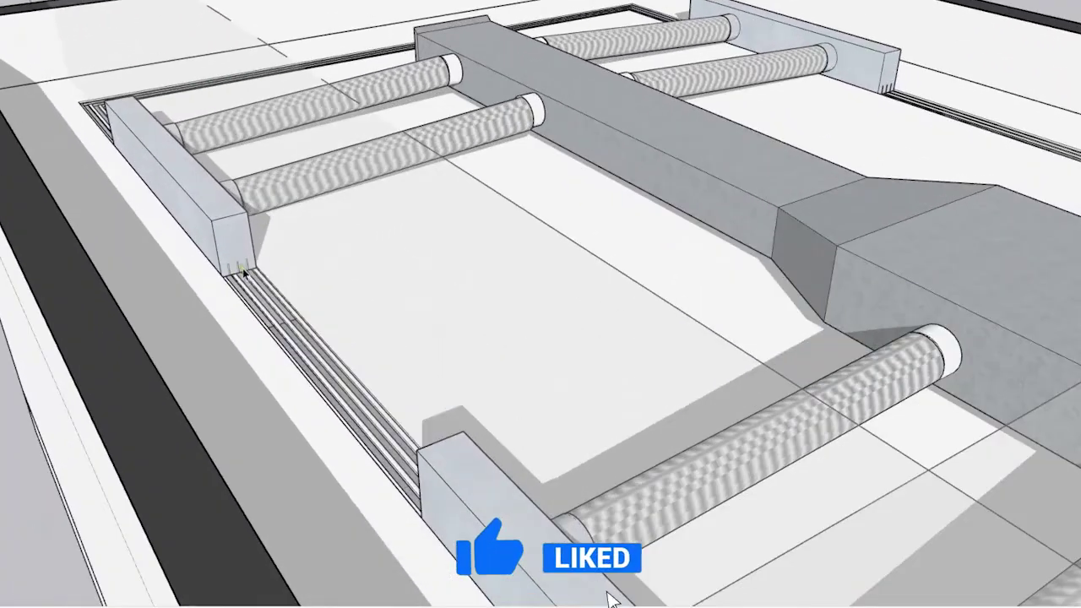
scroll(244, 271, "down", 8)
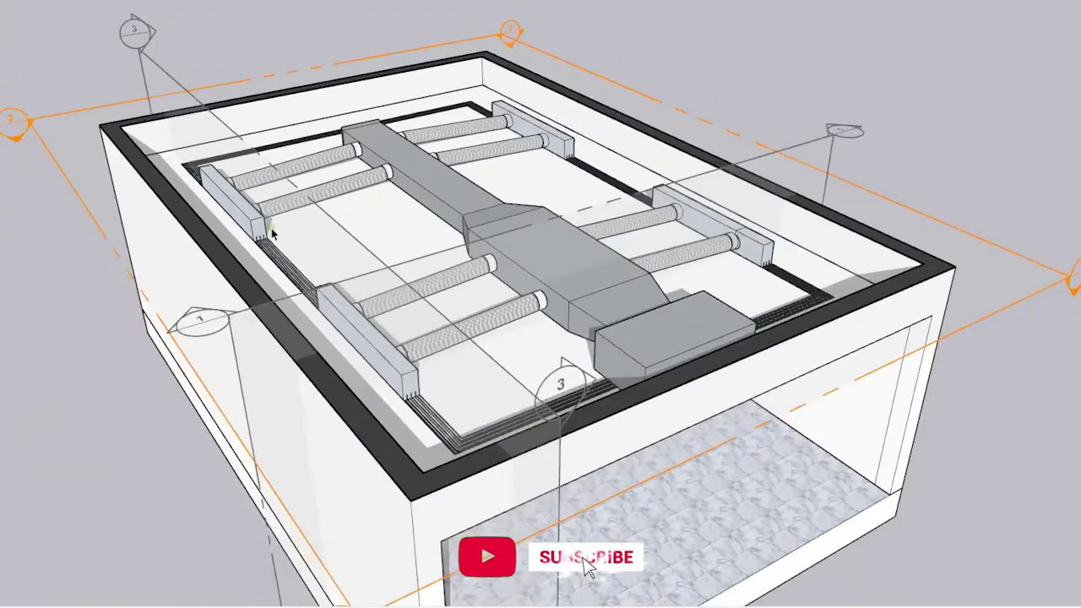
mouse_move(272, 228)
middle_mouse_down()
mouse_move(486, 304)
mouse_move(357, 193)
middle_mouse_up()
scroll(342, 185, "up", 5)
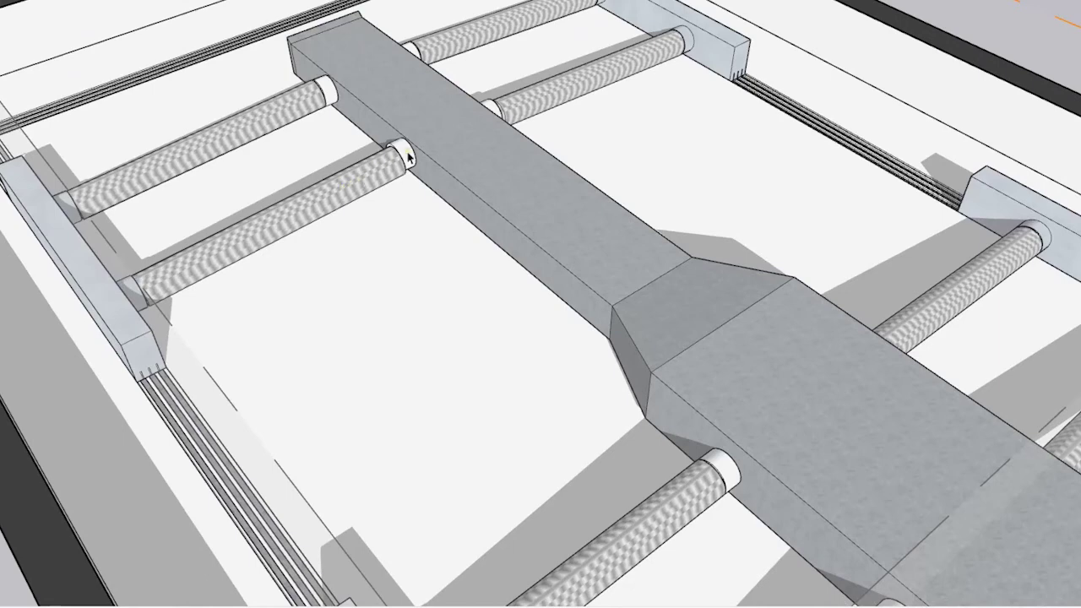
scroll(311, 159, "down", 3)
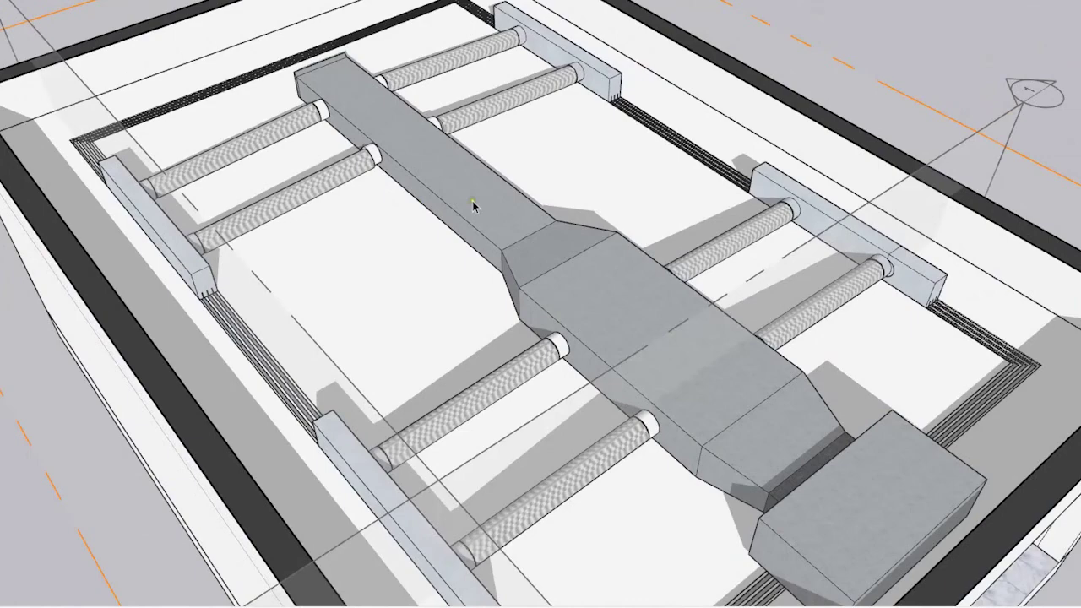
scroll(549, 276, "down", 3)
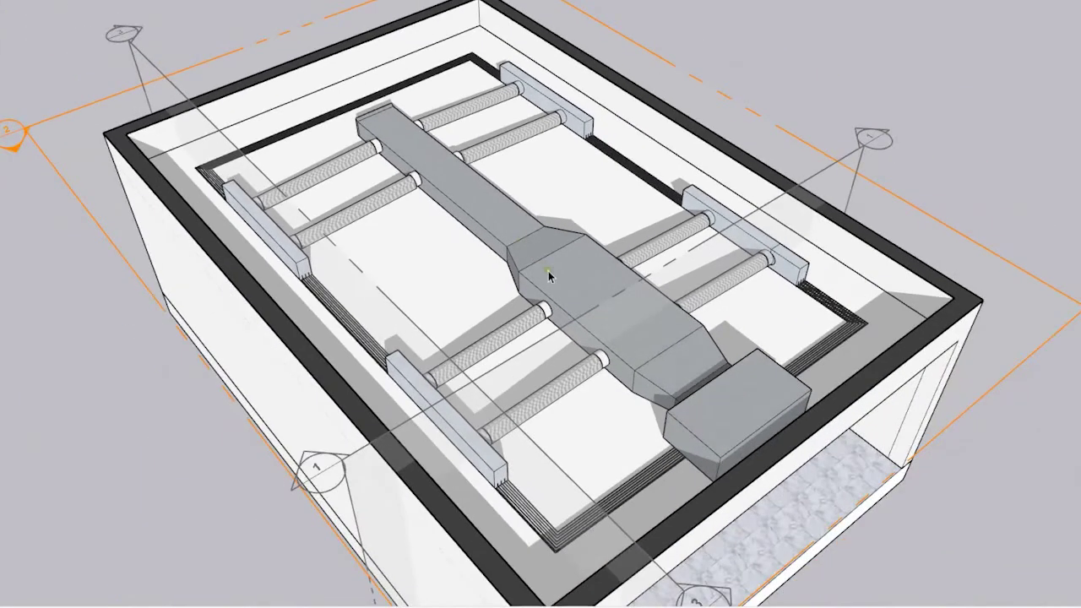
scroll(728, 378, "down", 3)
Orbit to a top-down view with the trunk duct horizontal, then a steeper view of the duct end.
middle_click_drag(748, 386, 857, 372)
scroll(844, 365, "up", 5)
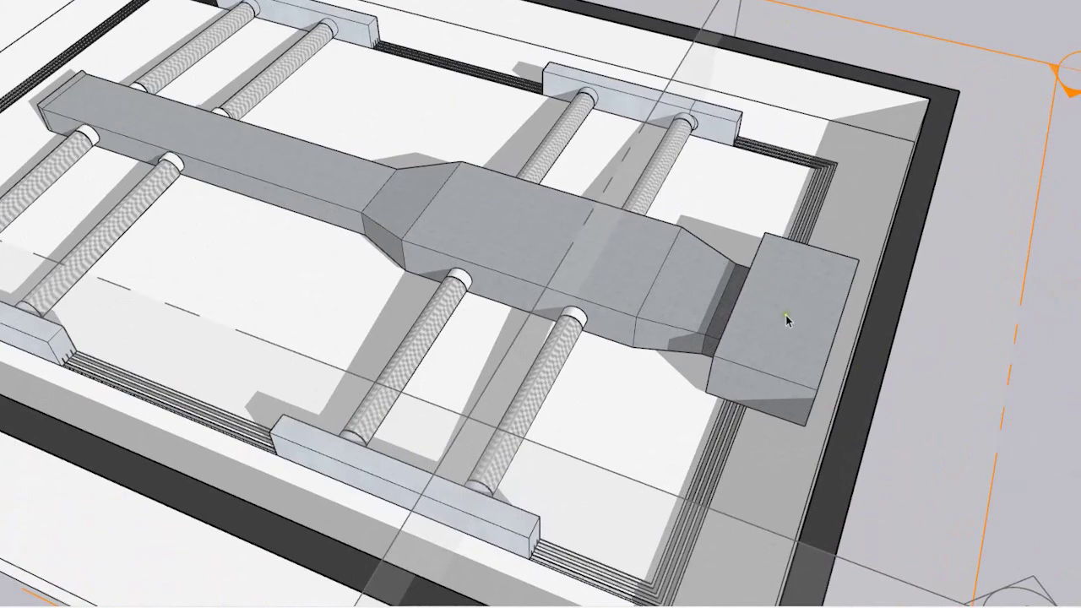
middle_click_drag(722, 350, 897, 336)
scroll(886, 311, "up", 3)
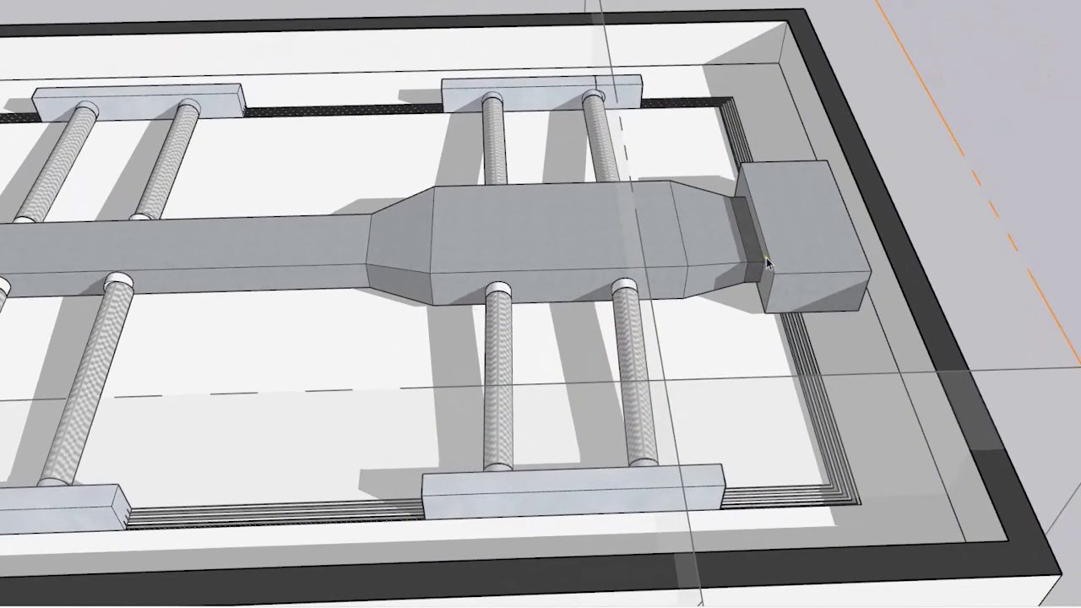
mouse_move(742, 267)
middle_mouse_down()
mouse_move(800, 276)
mouse_move(743, 271)
mouse_move(772, 265)
middle_mouse_up()
scroll(773, 265, "down", 3)
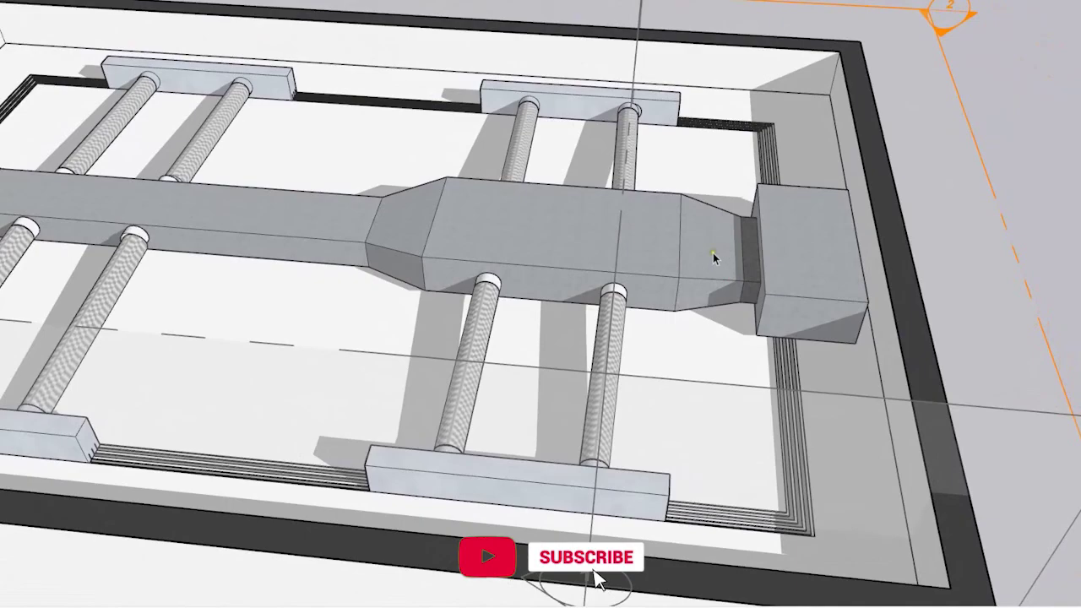
scroll(599, 267, "down", 3)
scroll(675, 318, "up", 3)
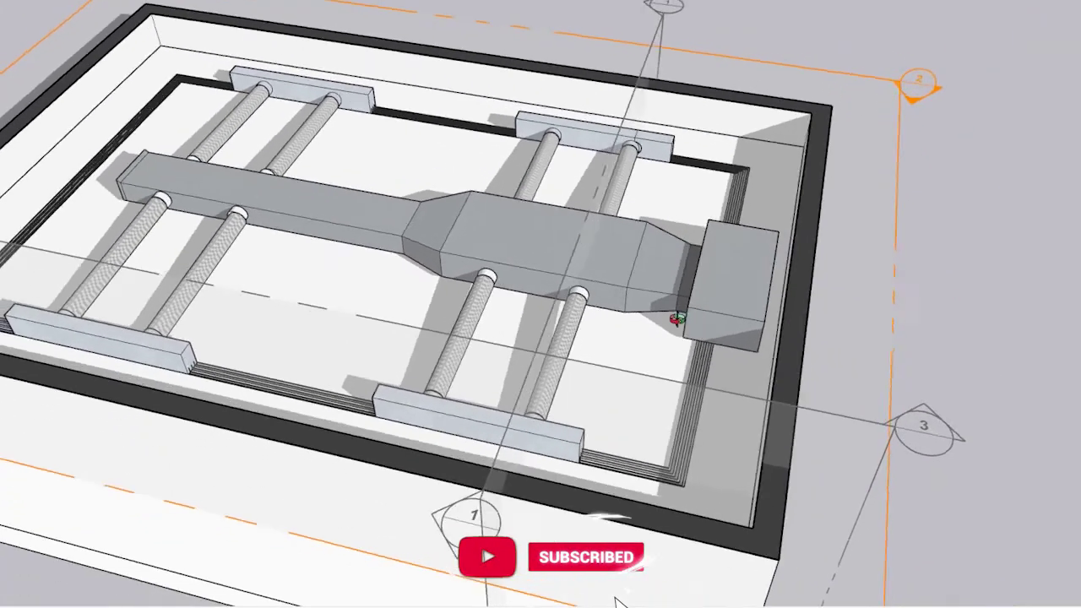
scroll(677, 320, "down", 4)
mouse_move(677, 319)
middle_mouse_down()
mouse_move(386, 321)
mouse_move(381, 295)
mouse_move(439, 278)
middle_mouse_up()
scroll(760, 228, "up", 5)
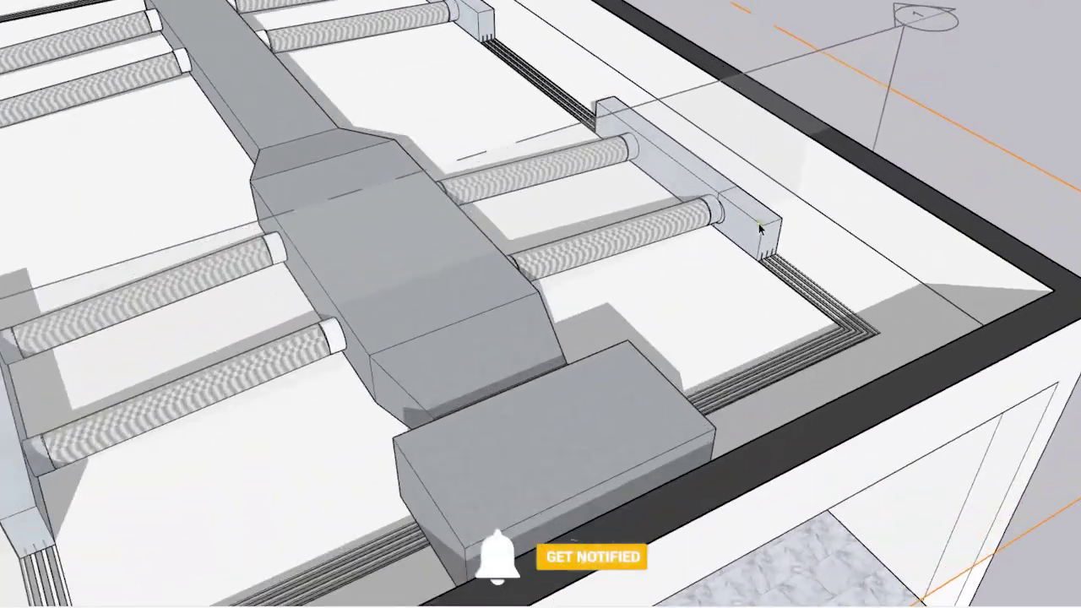
scroll(761, 228, "down", 4)
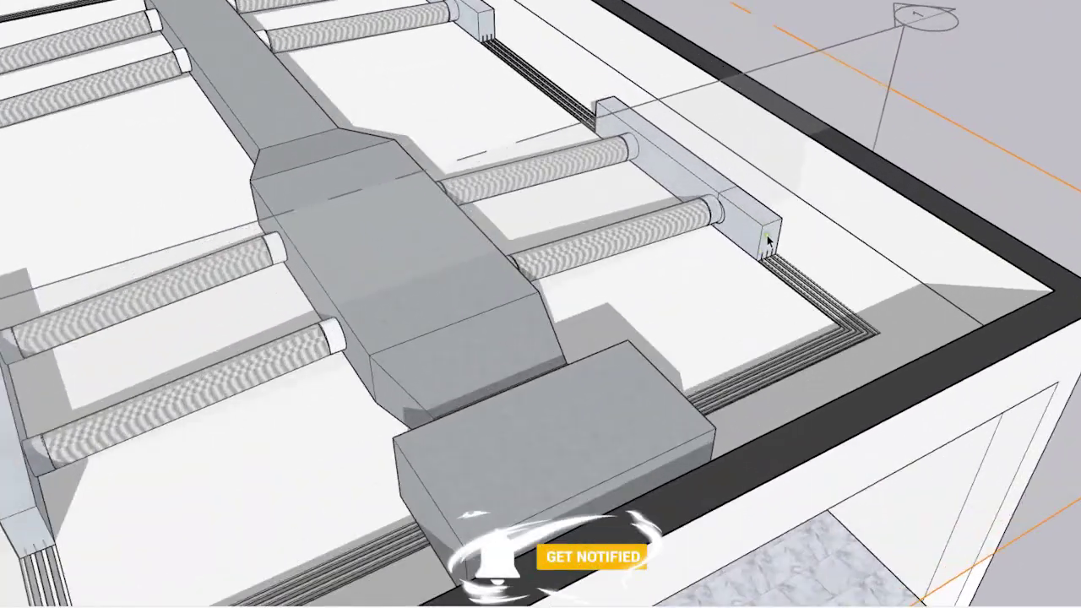
scroll(842, 177, "up", 5)
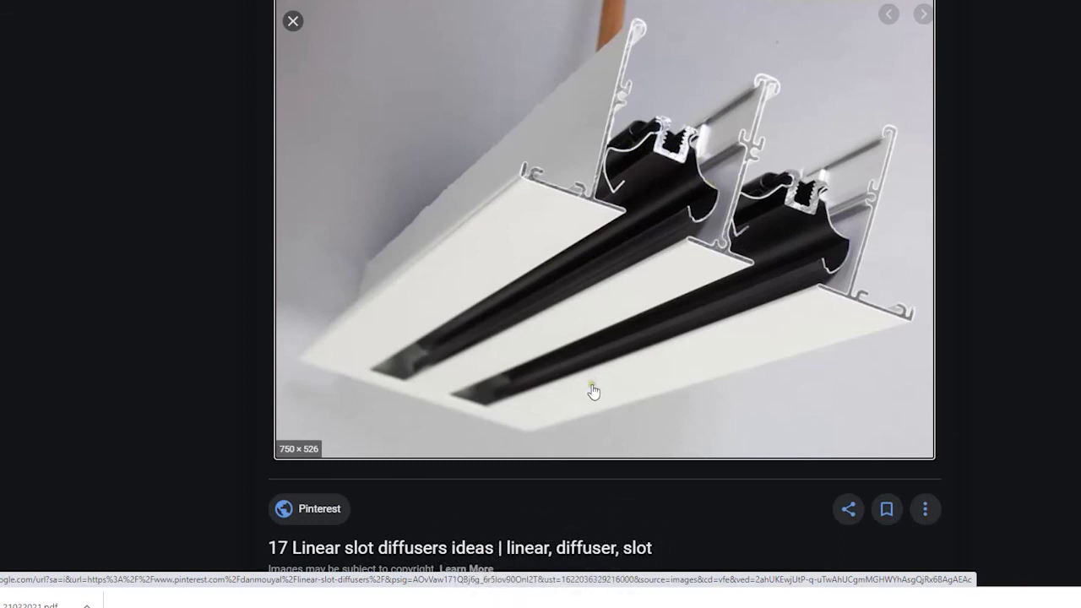
Step through the slot diffuser image previews: the pattern control diagram and the Anemostat diffuser photo.
key("Right")
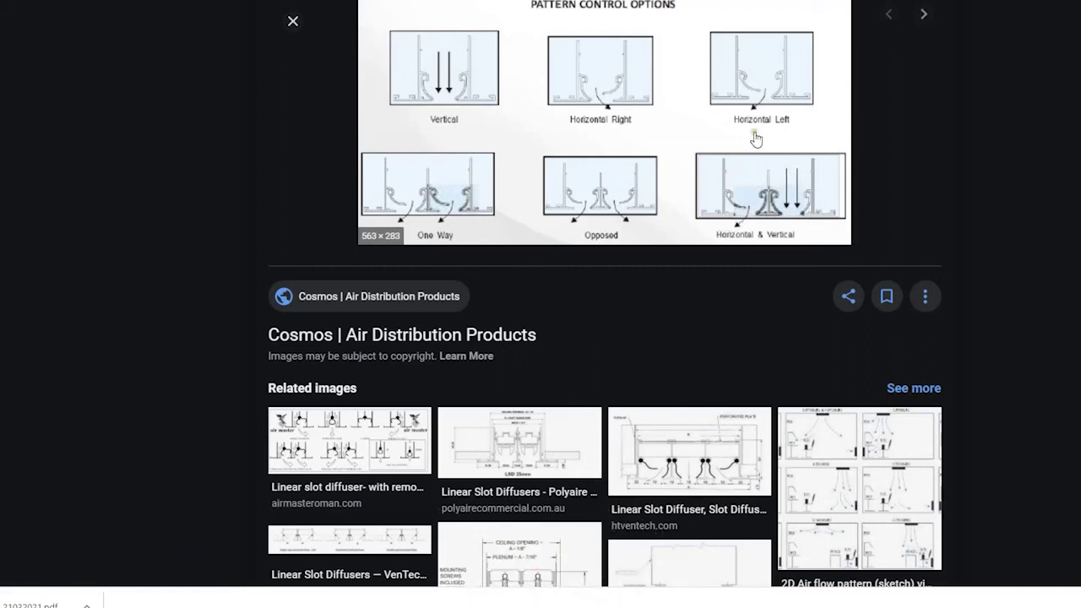
key("Right")
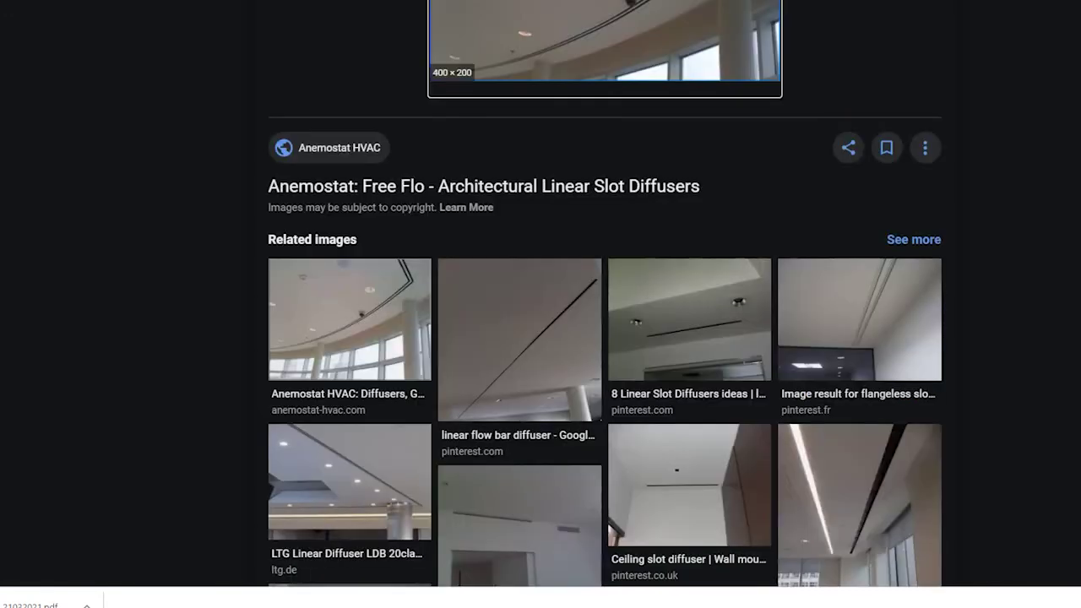
scroll(635, 96, "up", 2)
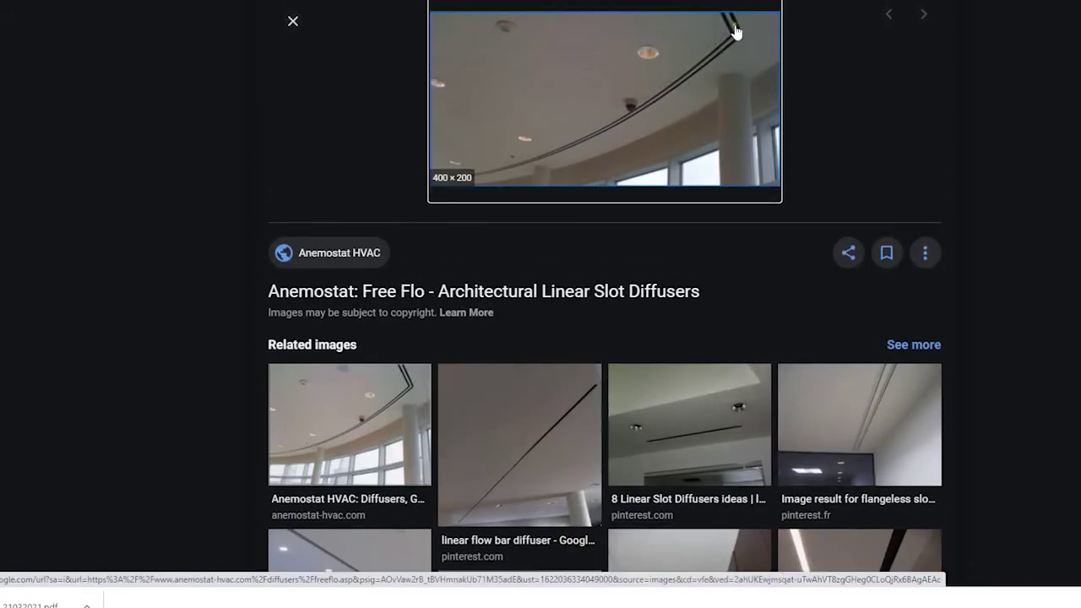
scroll(546, 314, "down", 4)
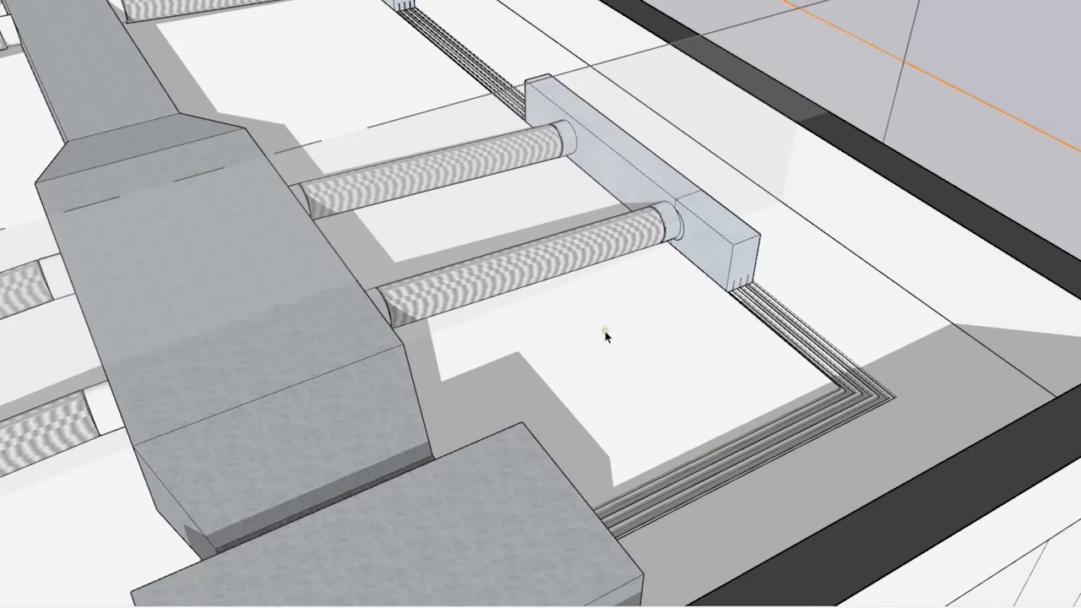
key("Page_Down")
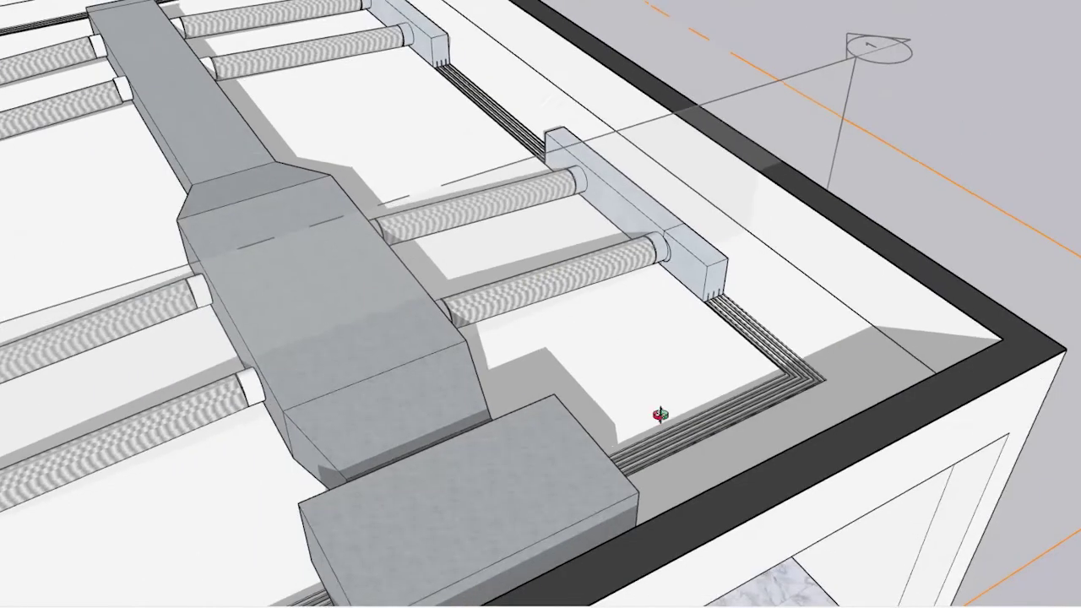
Orbit and zoom inside the room, tilting up toward the perimeter ceiling slot diffusers.
middle_click_drag(735, 251, 649, 307)
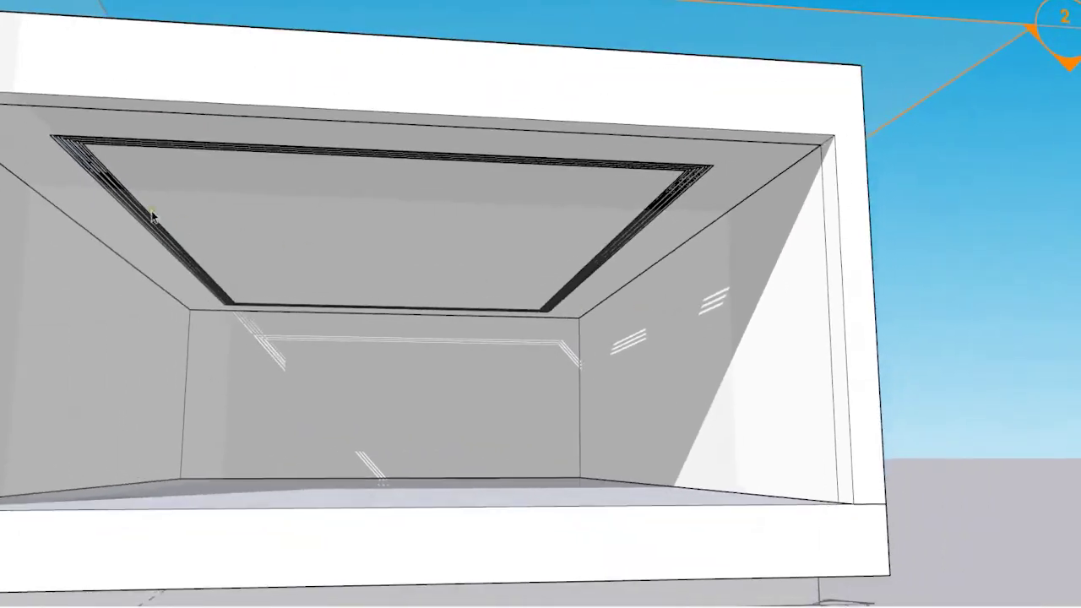
scroll(88, 175, "up", 3)
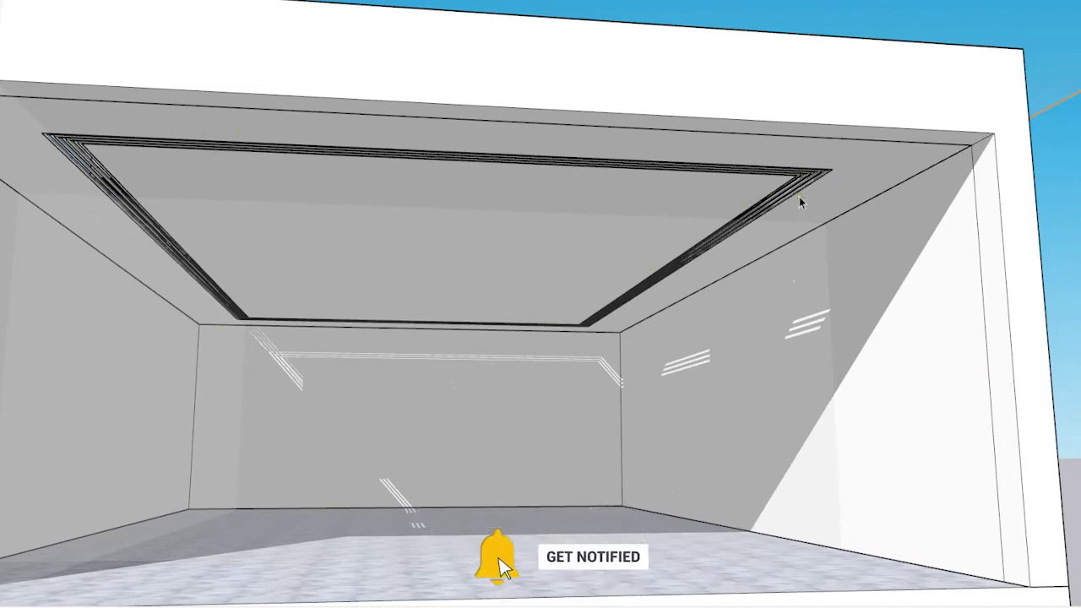
scroll(54, 180, "up", 5)
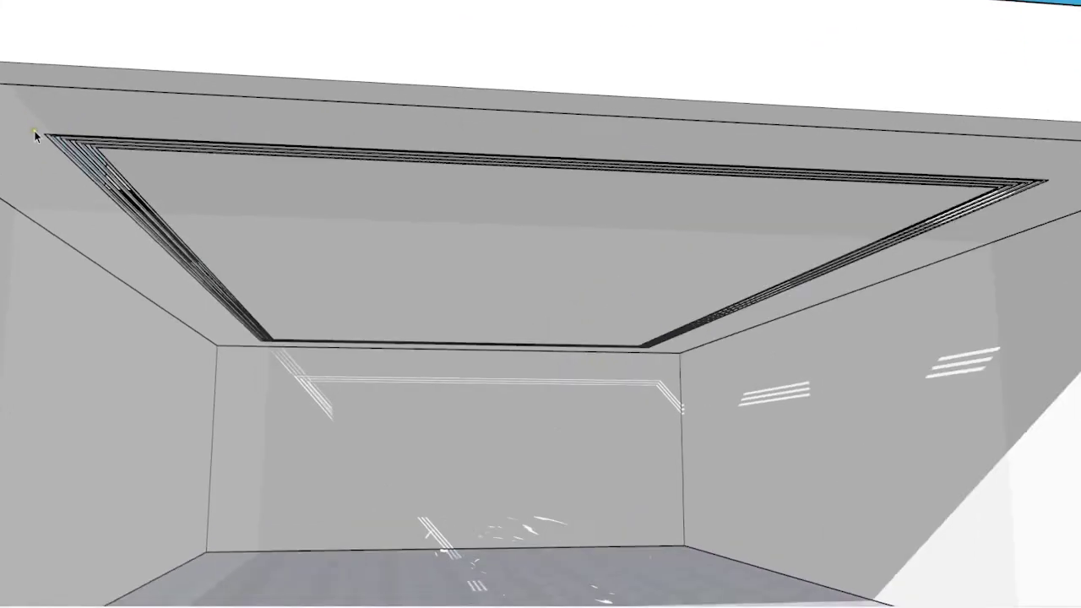
mouse_move(101, 199)
middle_mouse_down()
mouse_move(143, 216)
mouse_move(141, 175)
middle_mouse_up()
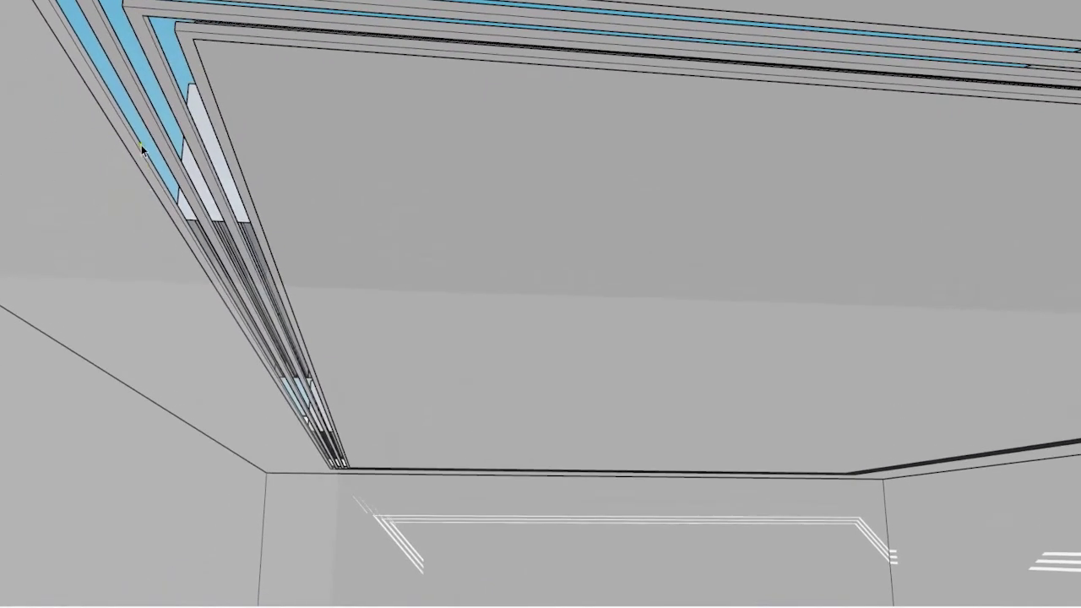
scroll(287, 287, "down", 5)
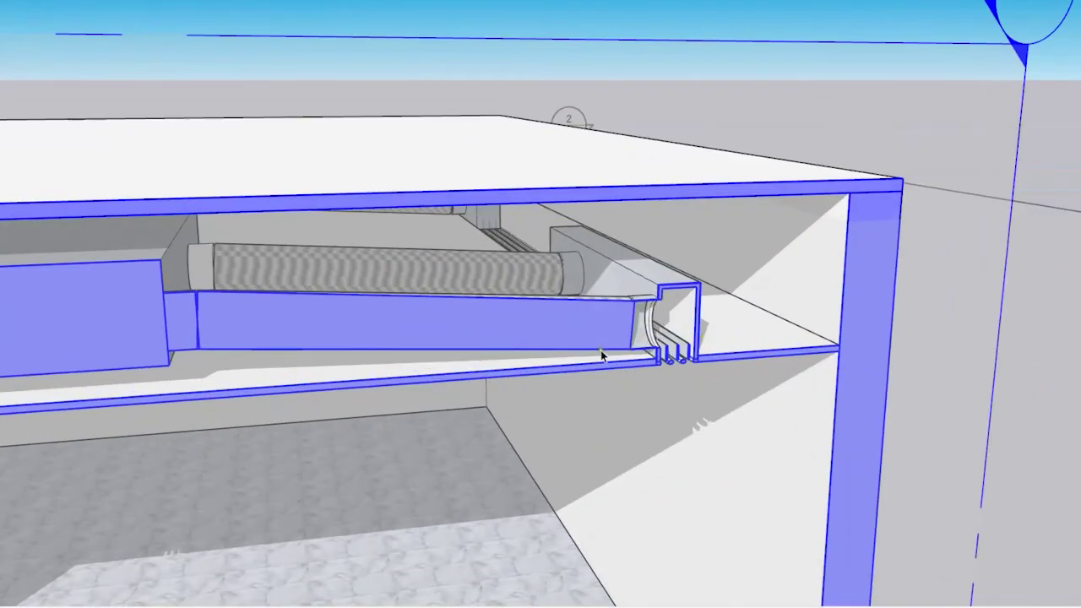
scroll(558, 381, "up", 5)
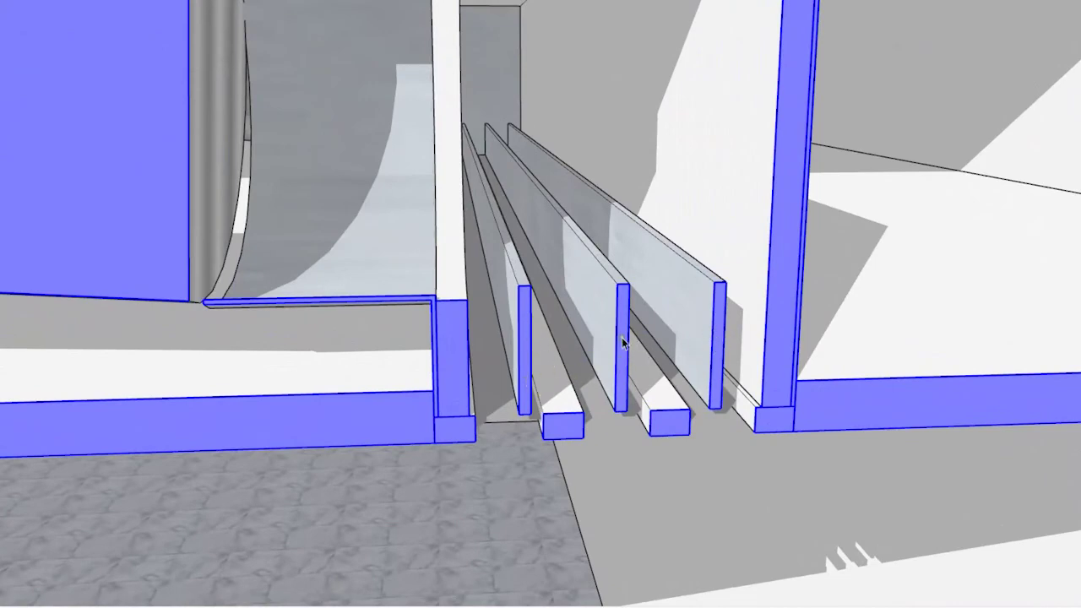
scroll(532, 337, "down", 5)
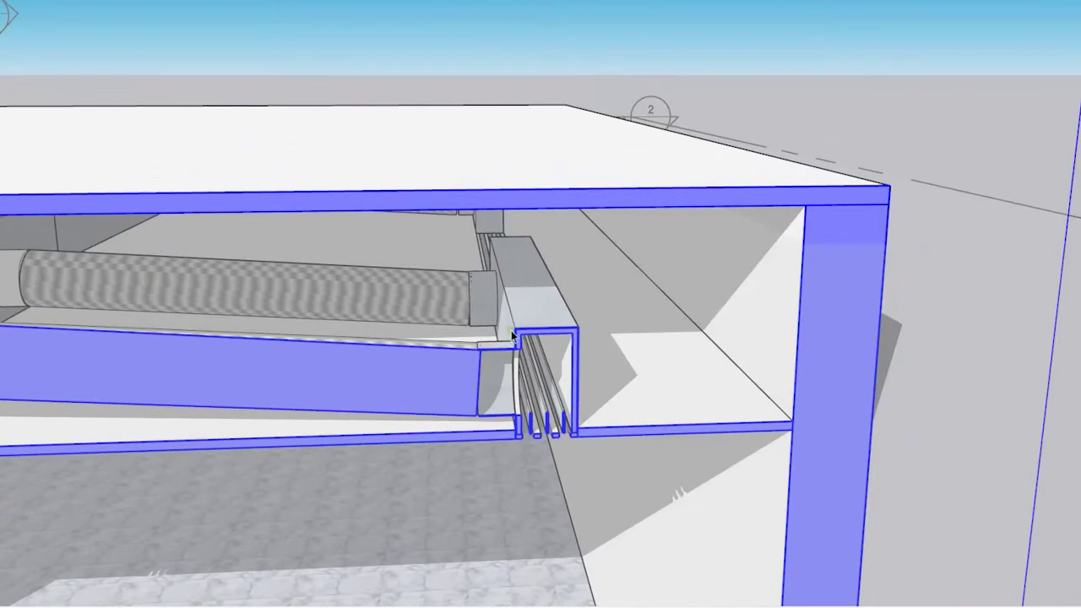
scroll(521, 386, "up", 5)
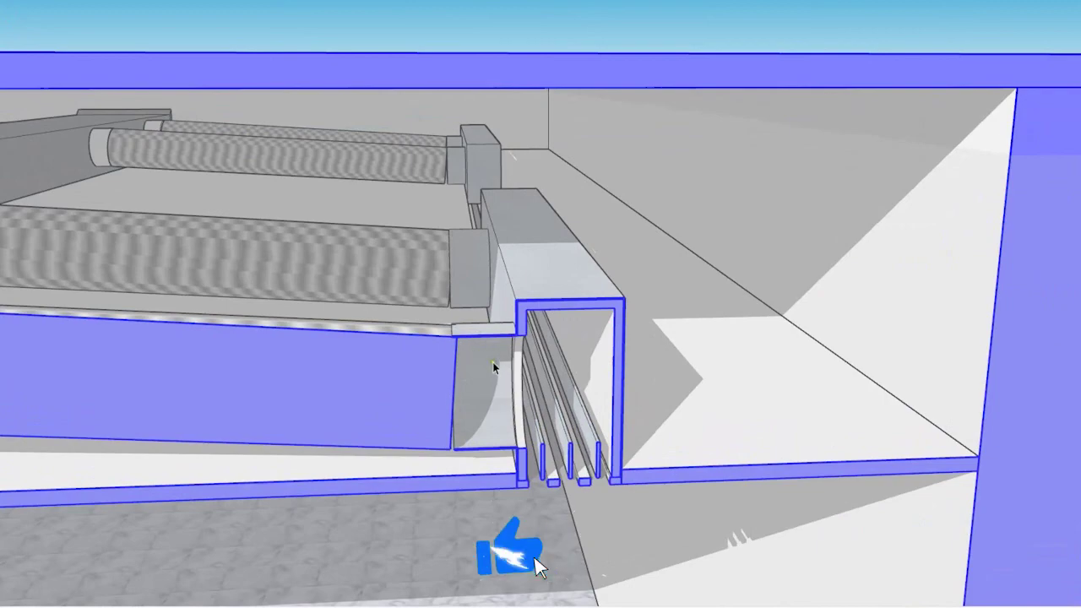
scroll(493, 361, "up", 6)
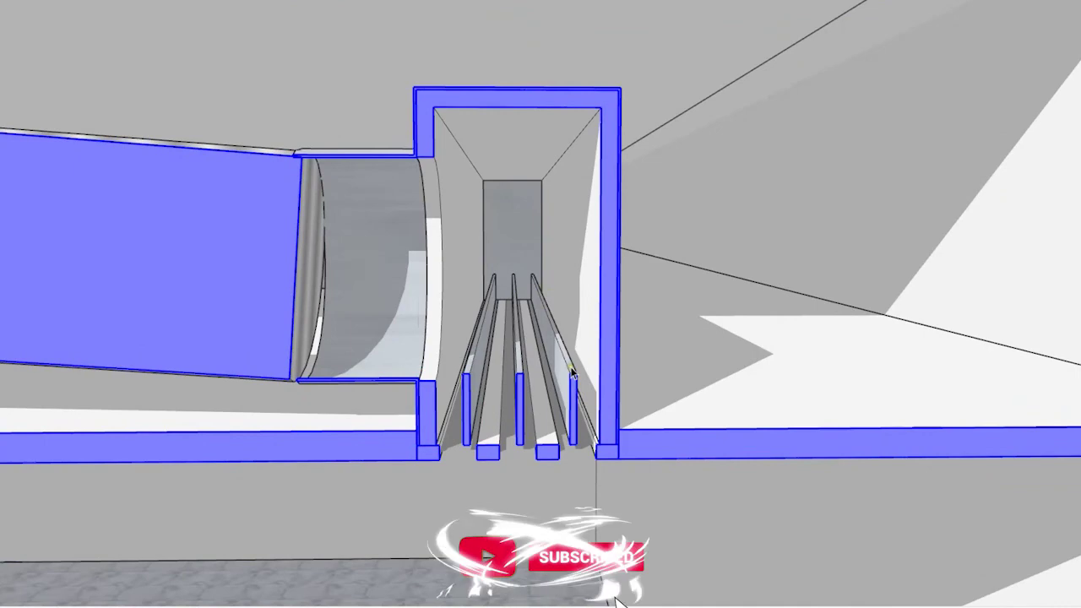
scroll(422, 100, "up", 8)
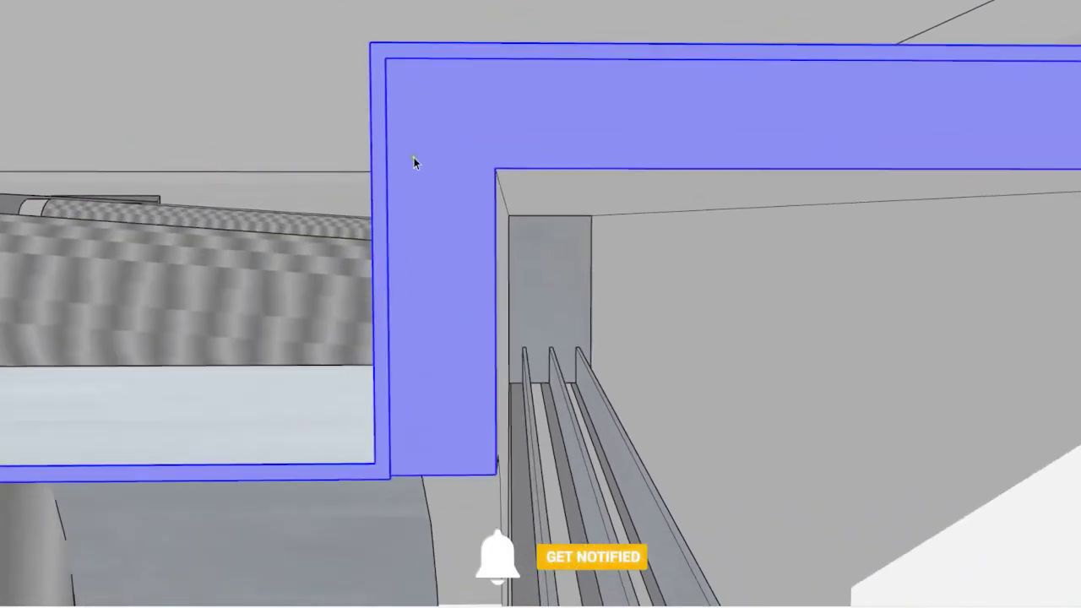
scroll(414, 163, "up", 2)
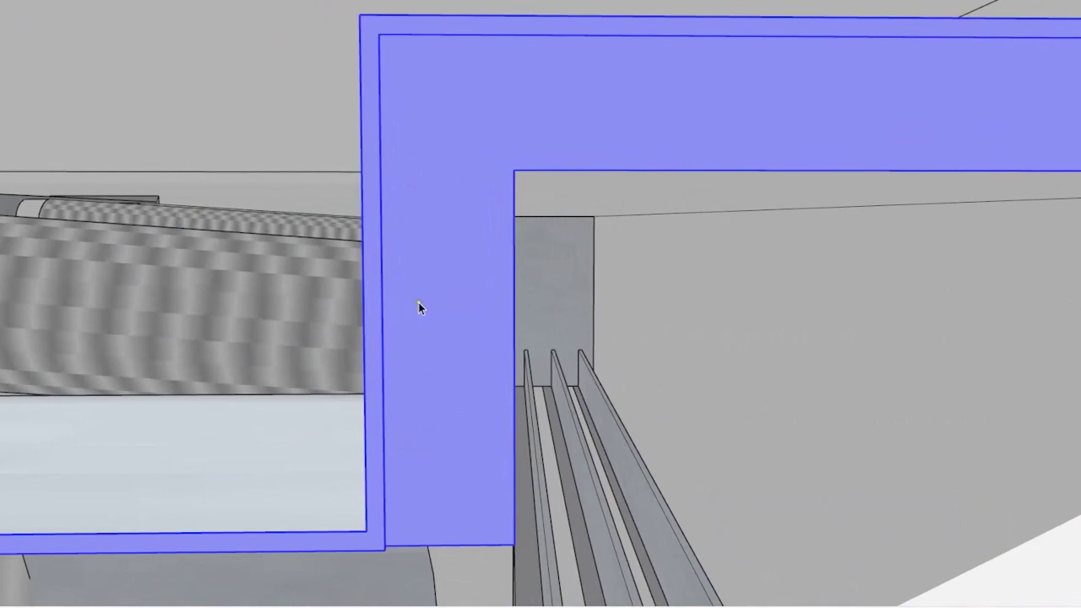
scroll(437, 296, "down", 5)
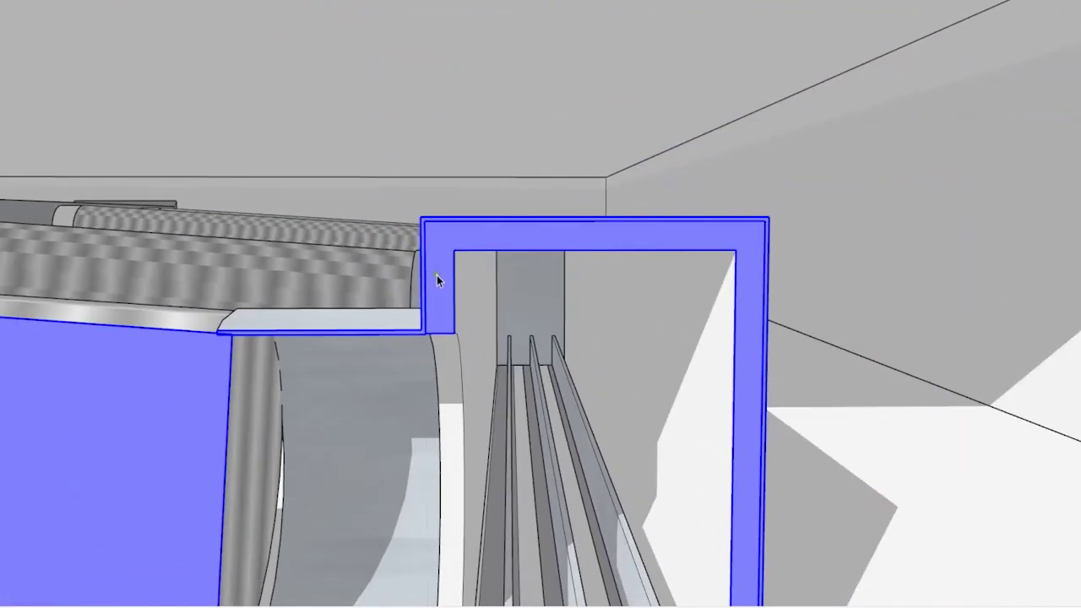
scroll(612, 346, "down", 5)
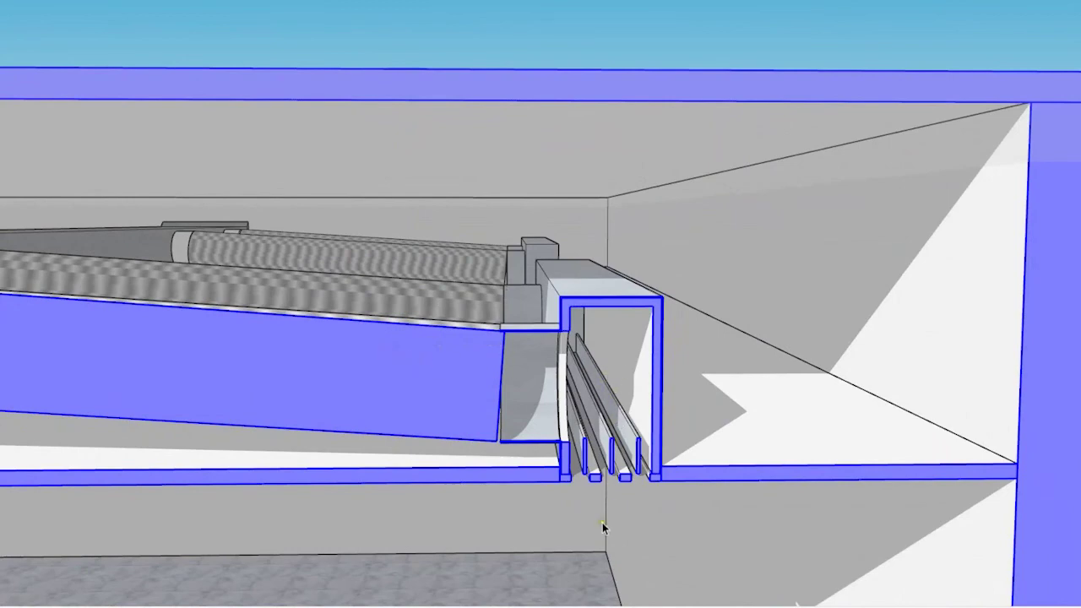
scroll(589, 496, "up", 5)
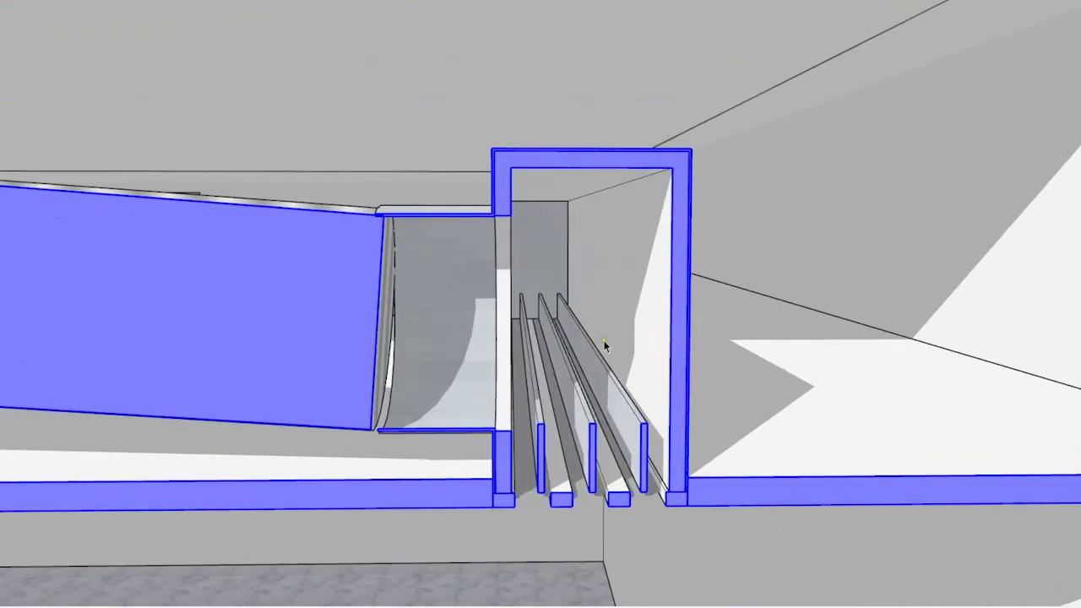
scroll(606, 331, "up", 2)
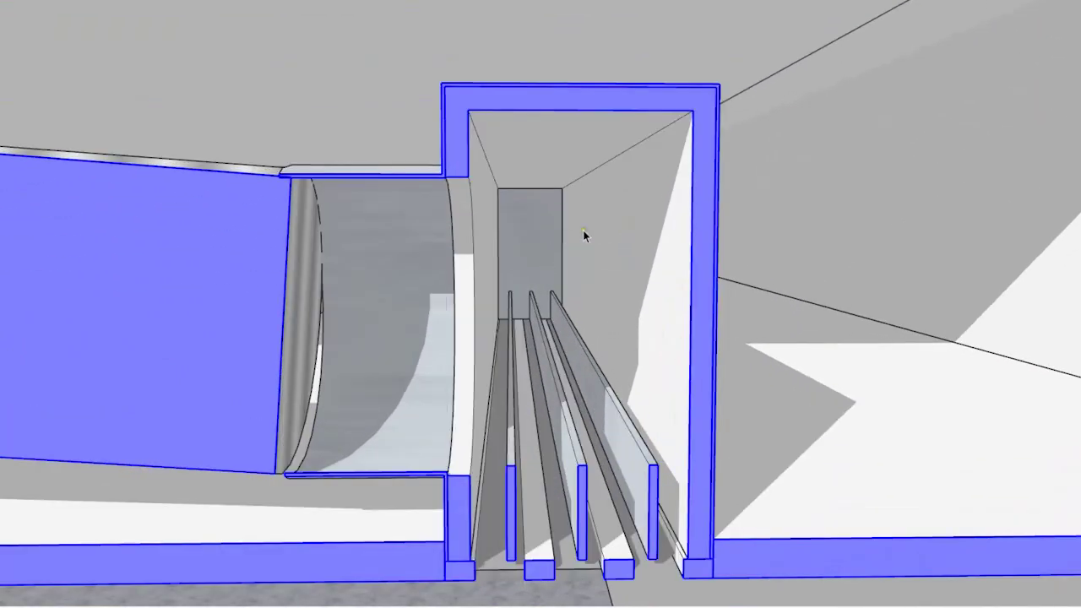
scroll(554, 313, "down", 4)
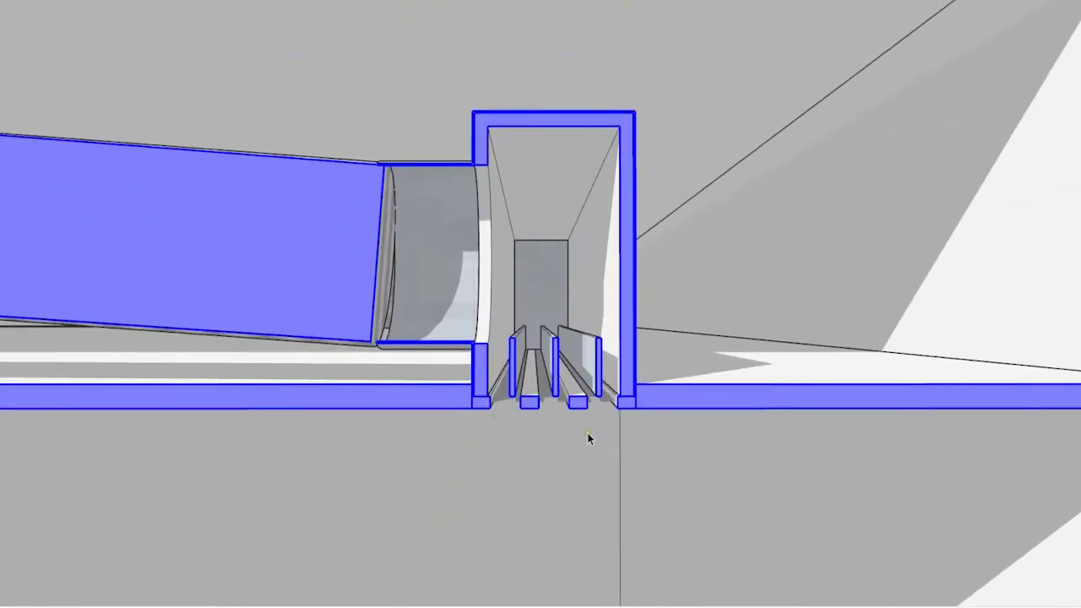
scroll(599, 426, "down", 8)
scroll(684, 406, "up", 2)
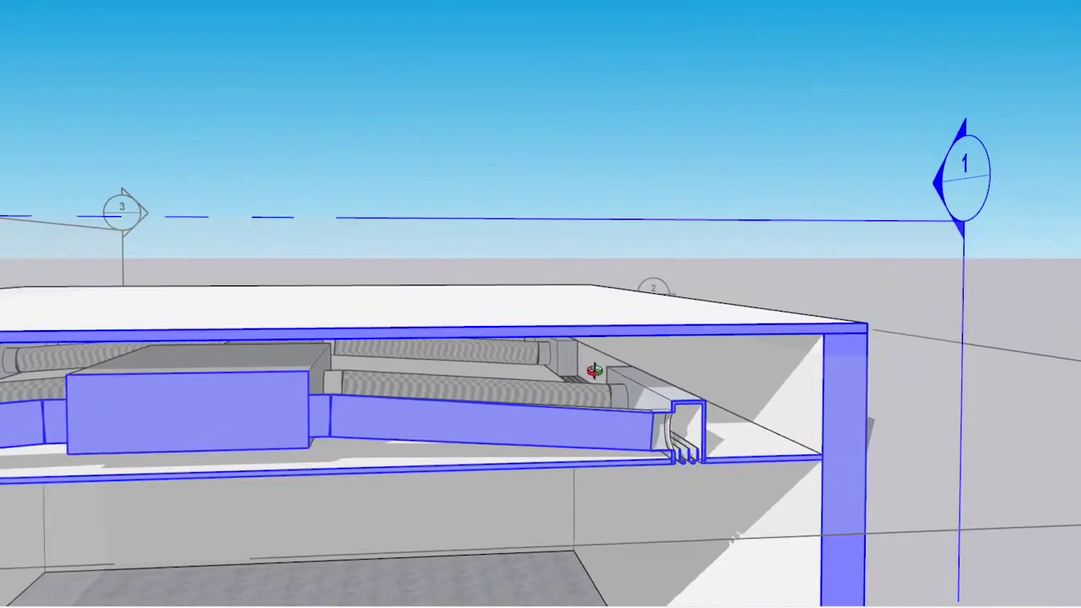
scroll(684, 405, "down", 4)
mouse_move(642, 394)
middle_mouse_down()
mouse_move(524, 414)
mouse_move(882, 382)
mouse_move(603, 321)
mouse_move(738, 413)
middle_mouse_up()
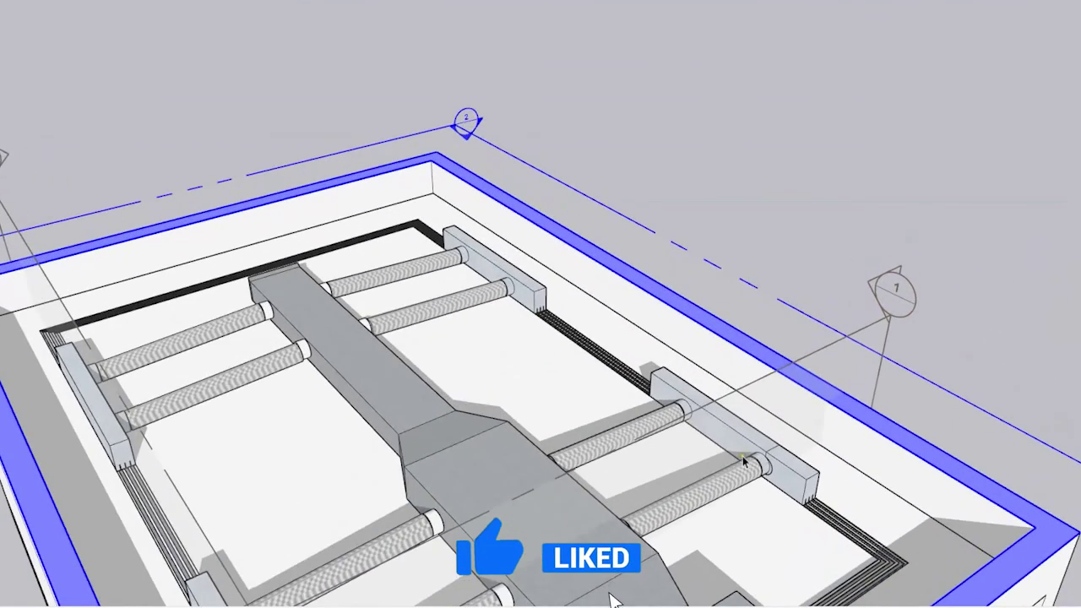
scroll(739, 414, "up", 5)
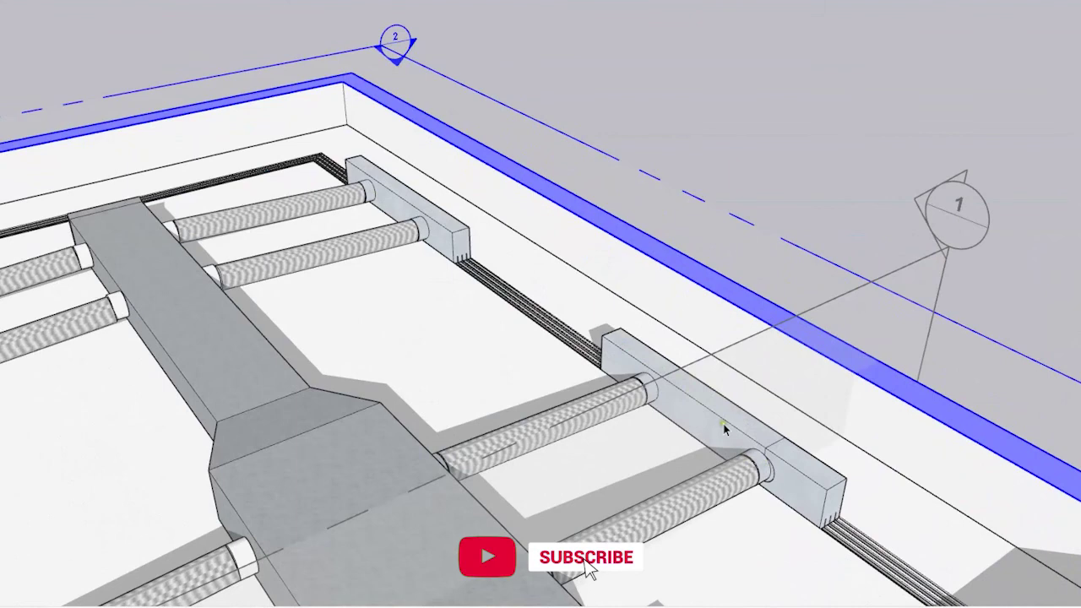
scroll(676, 393, "up", 4)
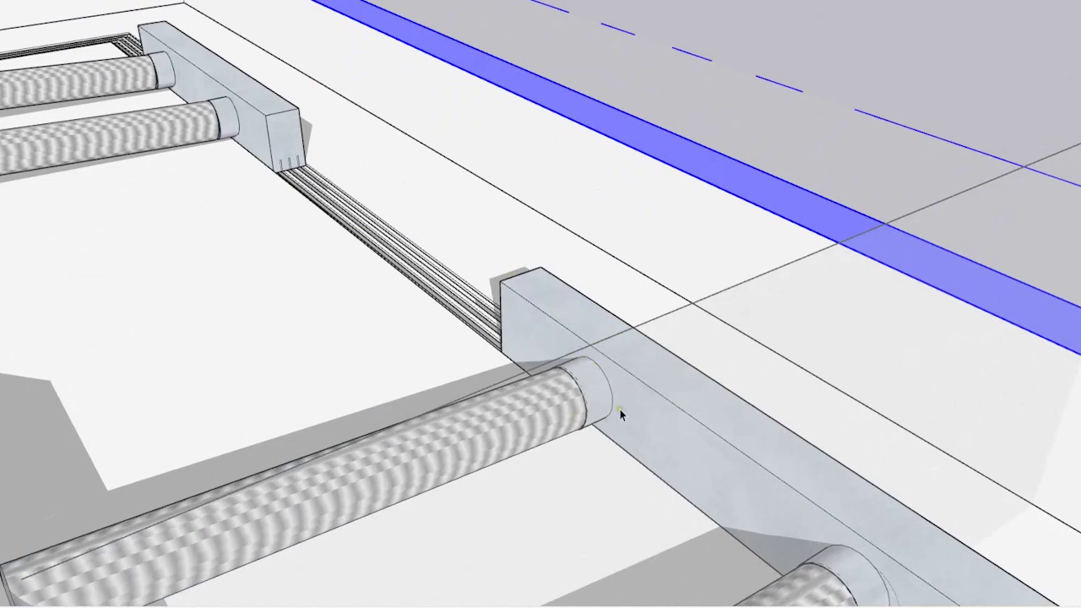
scroll(605, 387, "down", 2)
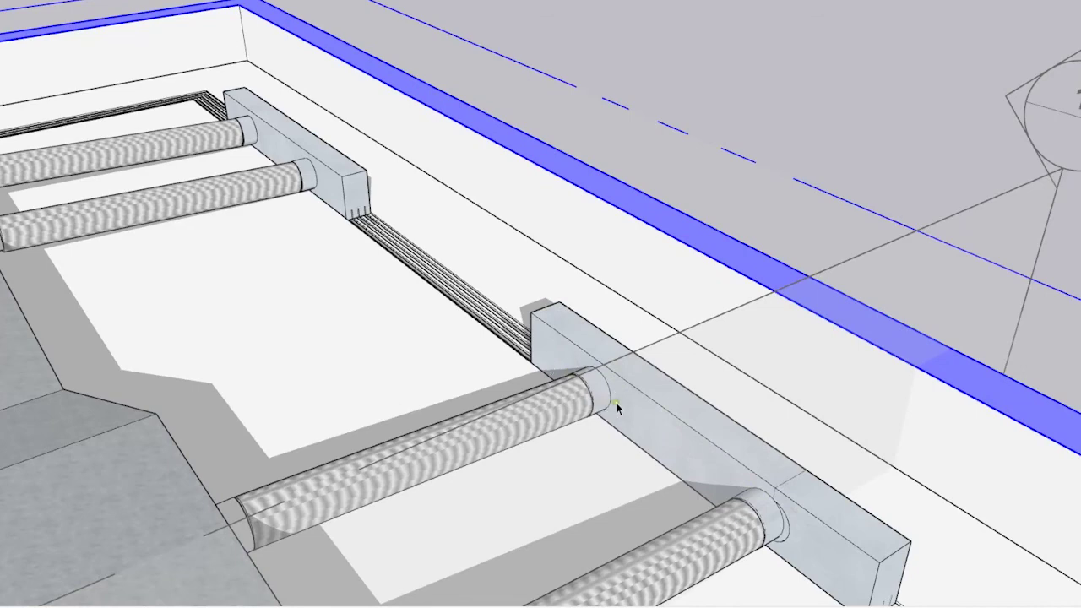
scroll(603, 389, "up", 2)
scroll(603, 396, "down", 2)
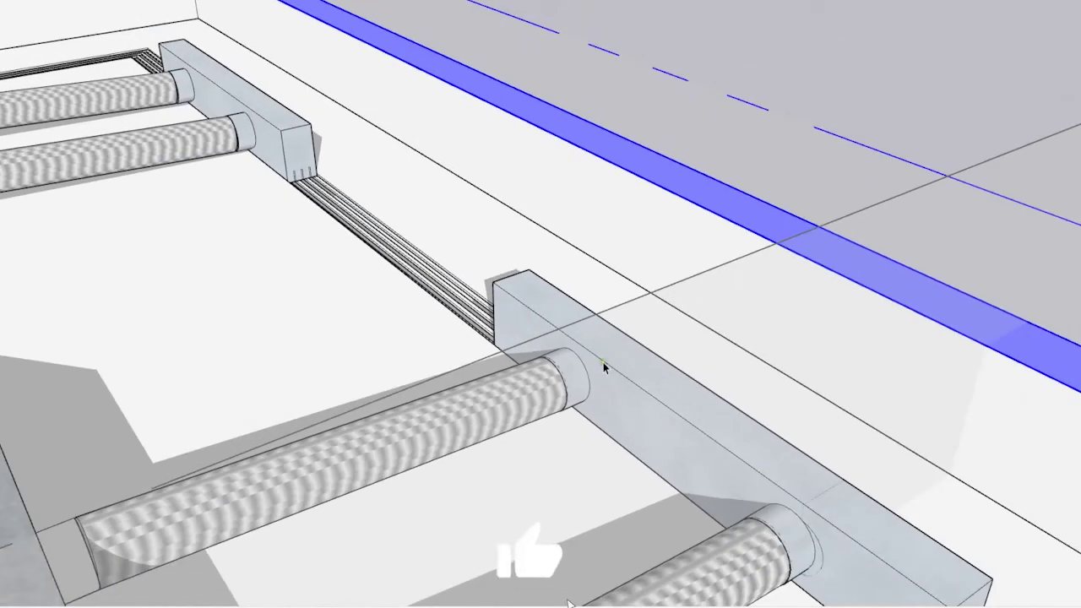
scroll(686, 427, "down", 3)
scroll(684, 429, "up", 2)
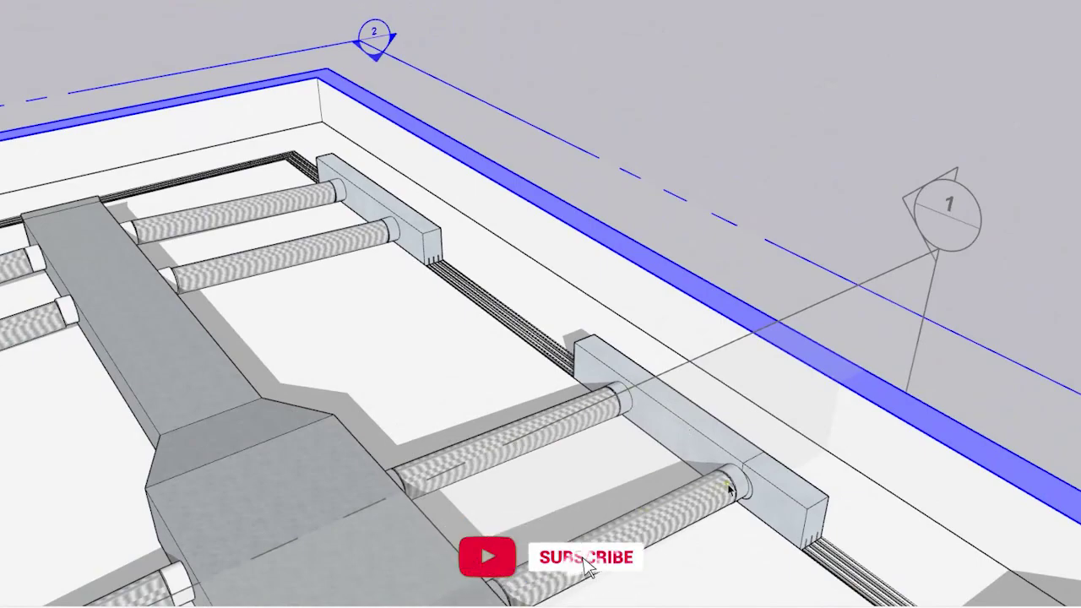
scroll(656, 424, "down", 2)
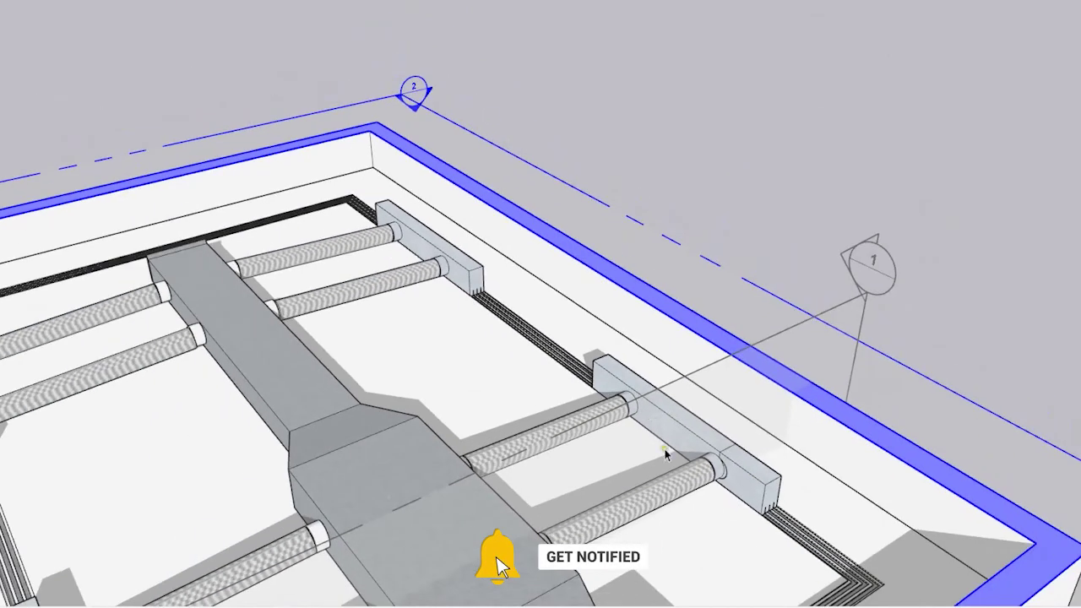
scroll(665, 454, "down", 3)
scroll(283, 465, "up", 5)
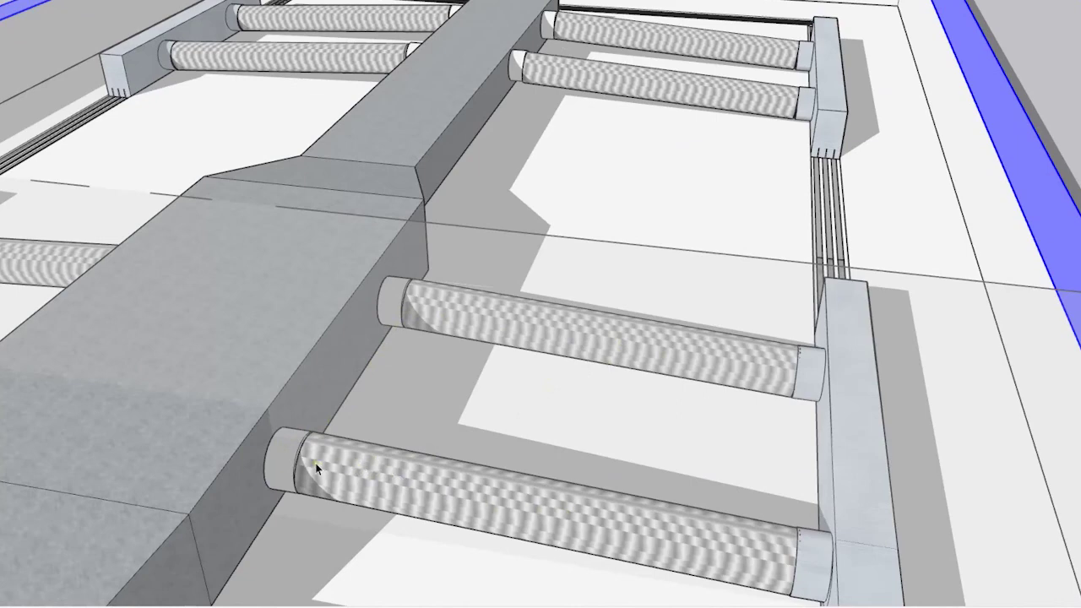
middle_click_drag(289, 452, 417, 458)
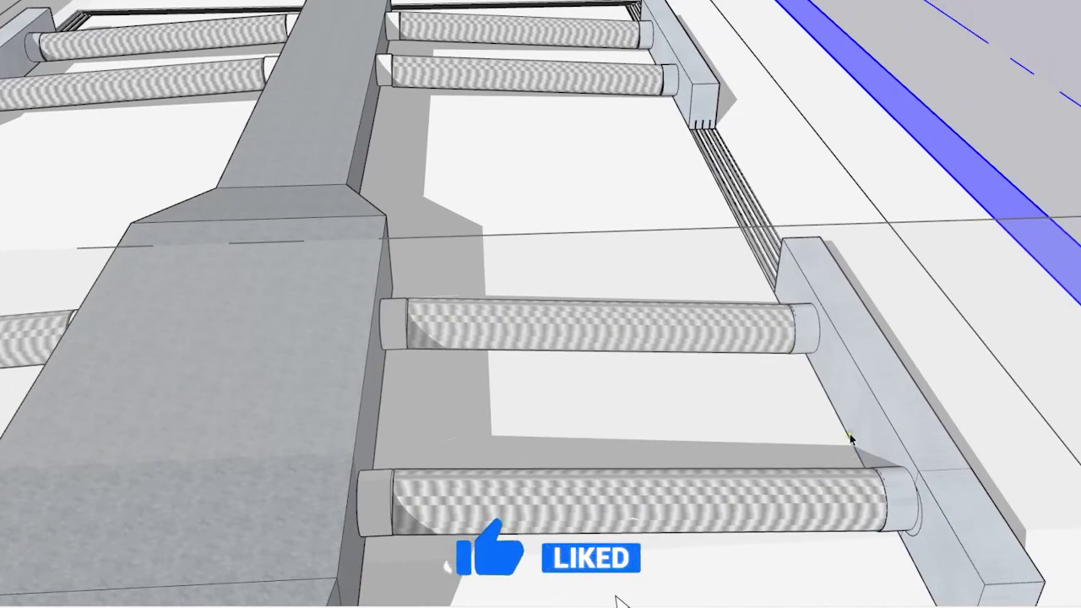
scroll(787, 348, "down", 3)
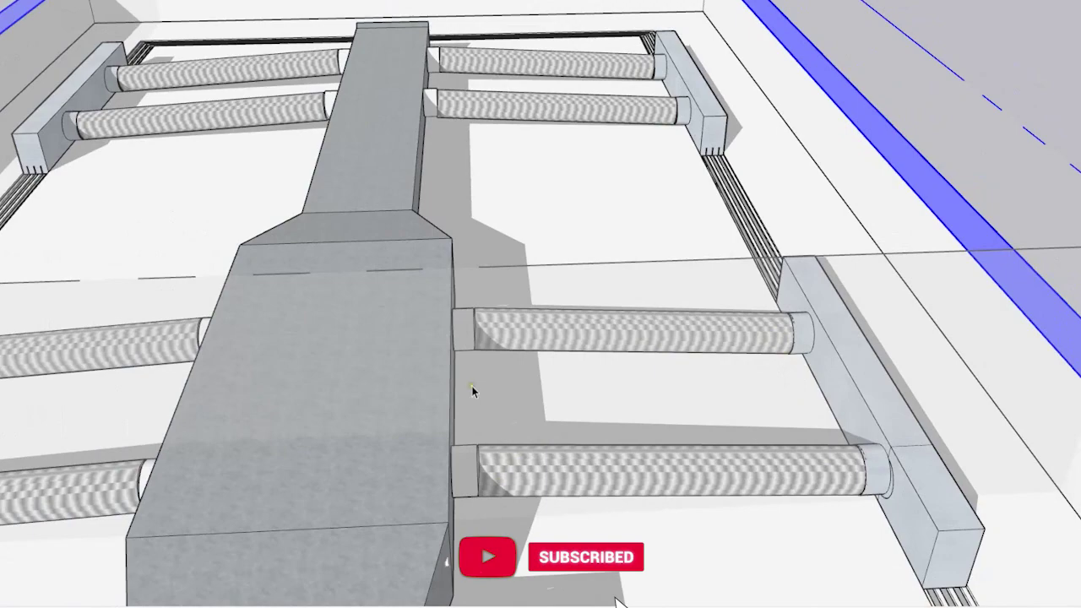
scroll(469, 357, "down", 2)
middle_click_drag(470, 471, 548, 430)
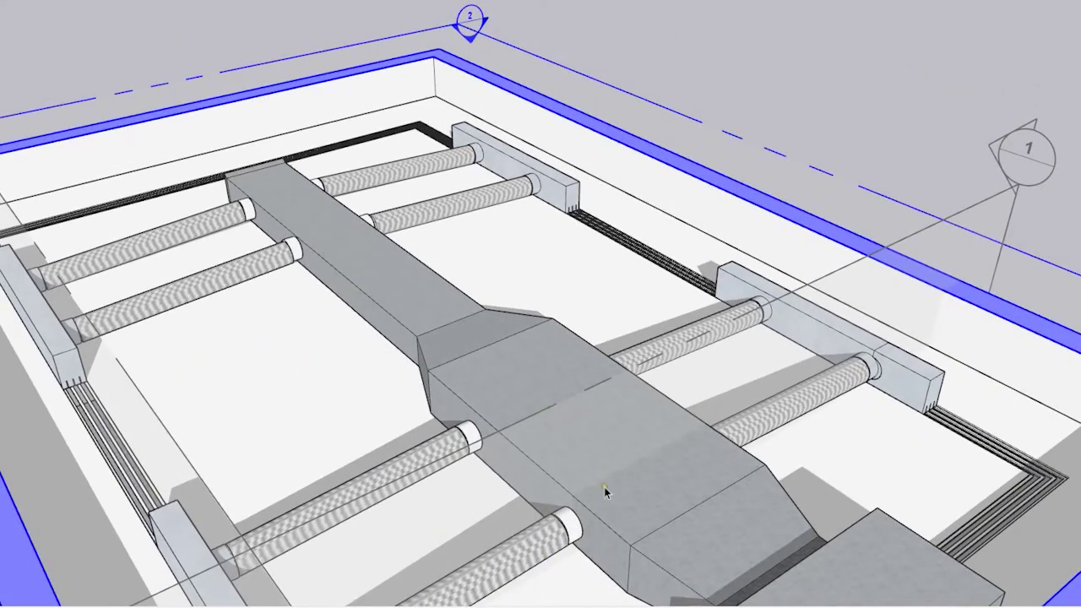
scroll(411, 363, "up", 3)
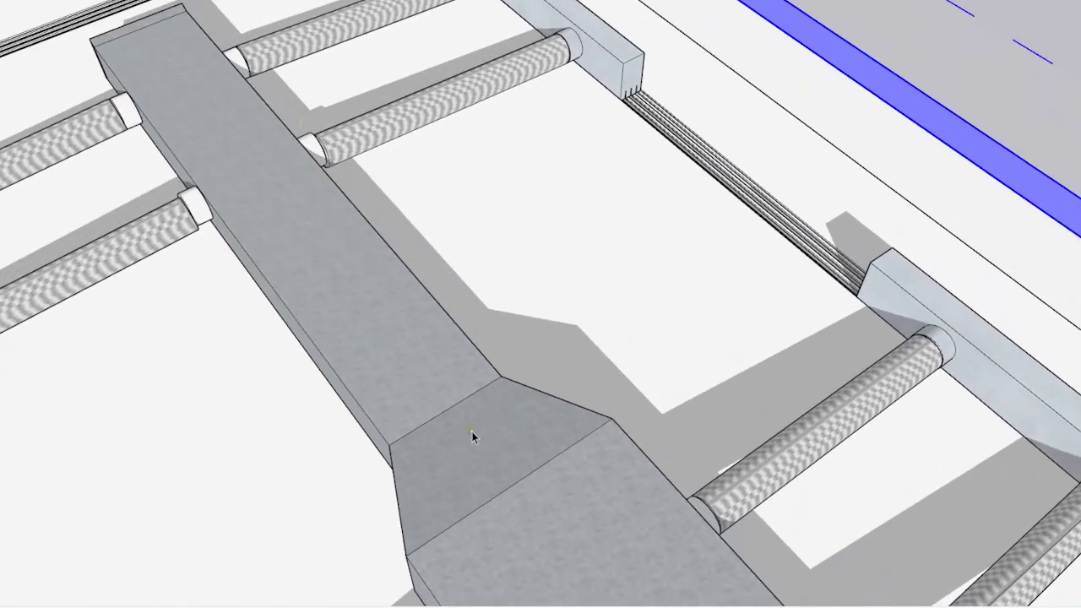
scroll(526, 386, "down", 3)
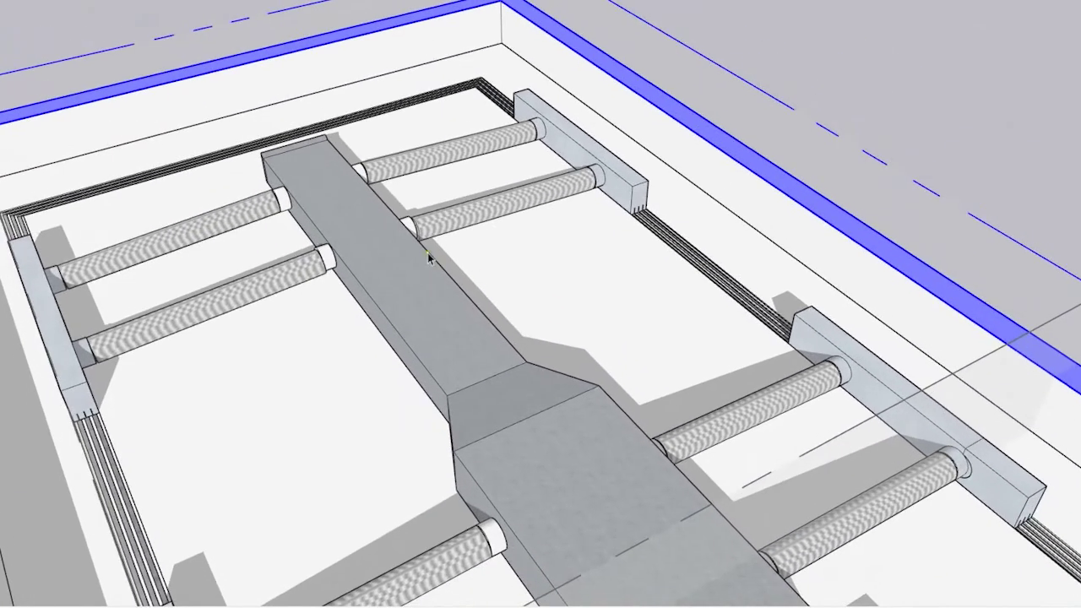
scroll(321, 178, "up", 2)
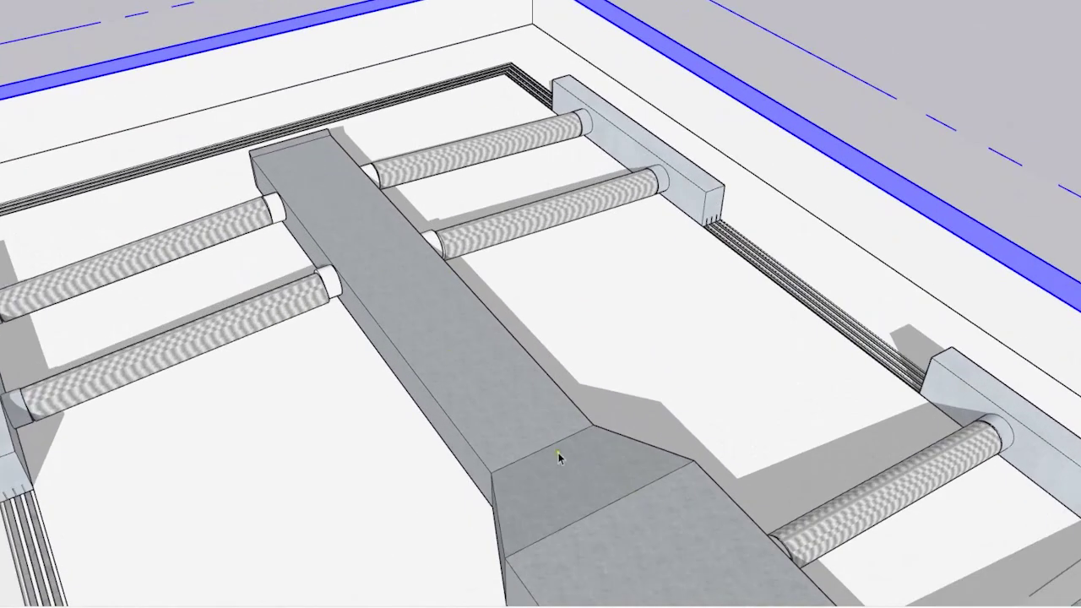
scroll(664, 258, "down", 3)
scroll(583, 164, "up", 2)
scroll(680, 186, "down", 3)
scroll(637, 262, "up", 2)
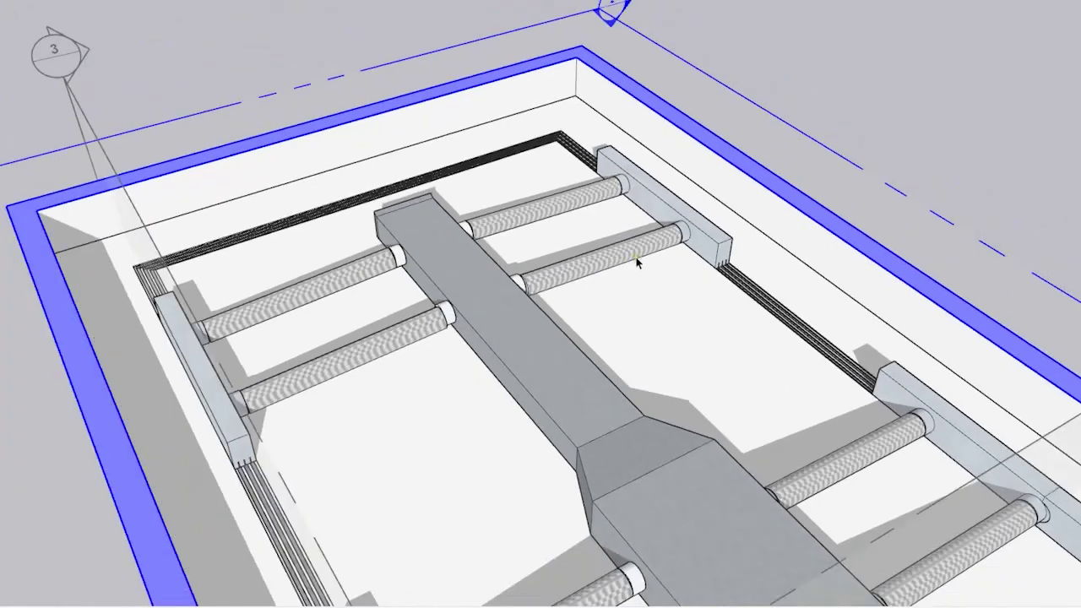
scroll(637, 263, "down", 3)
middle_click_drag(688, 345, 794, 203, "shift")
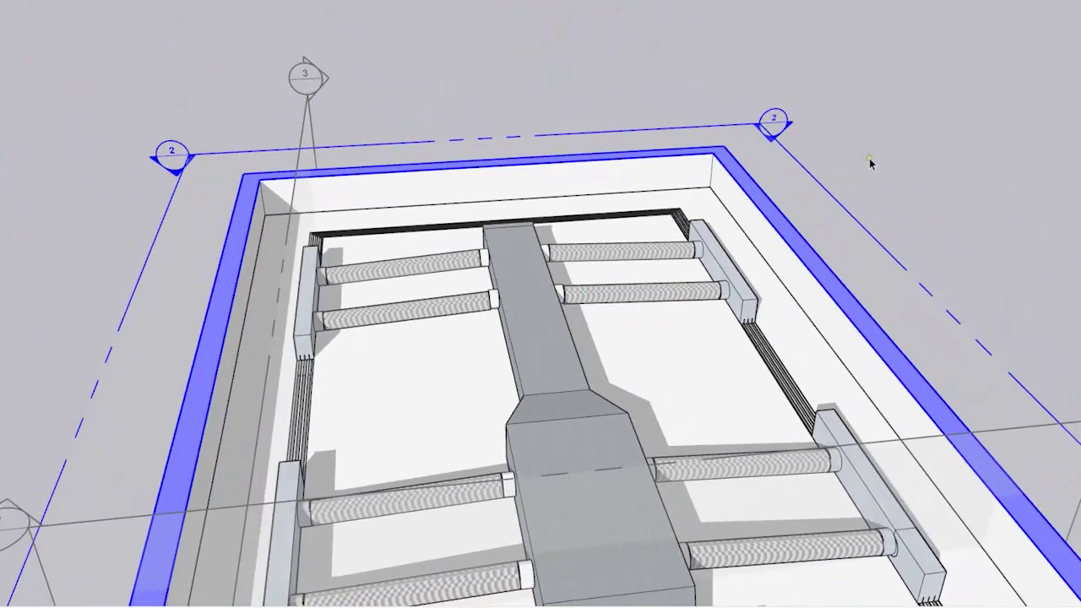
scroll(870, 163, "down", 2)
middle_click_drag(420, 210, 525, 285, "shift")
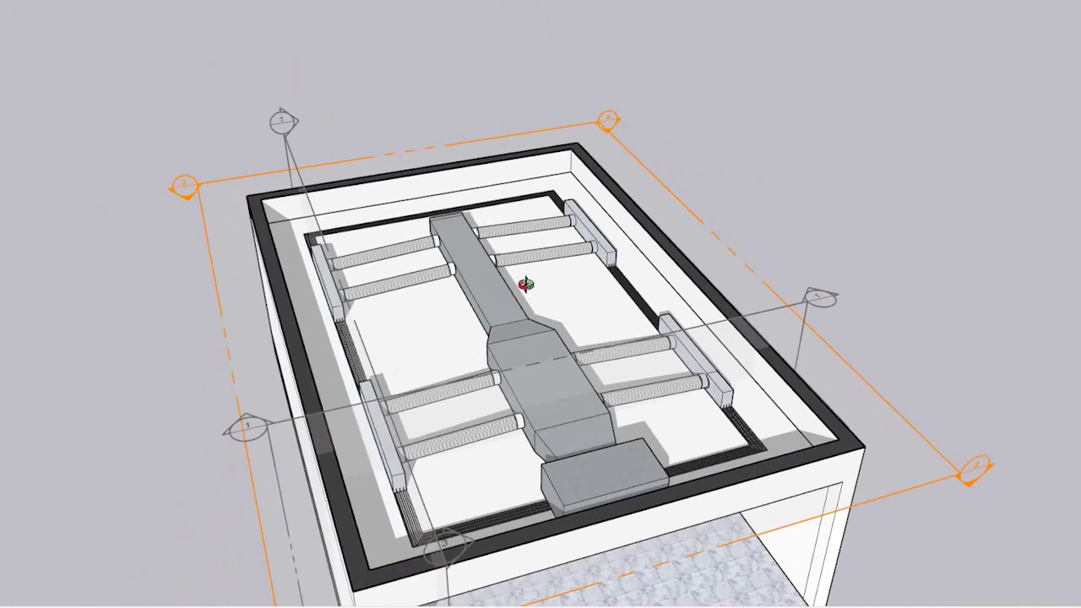
scroll(547, 387, "up", 3)
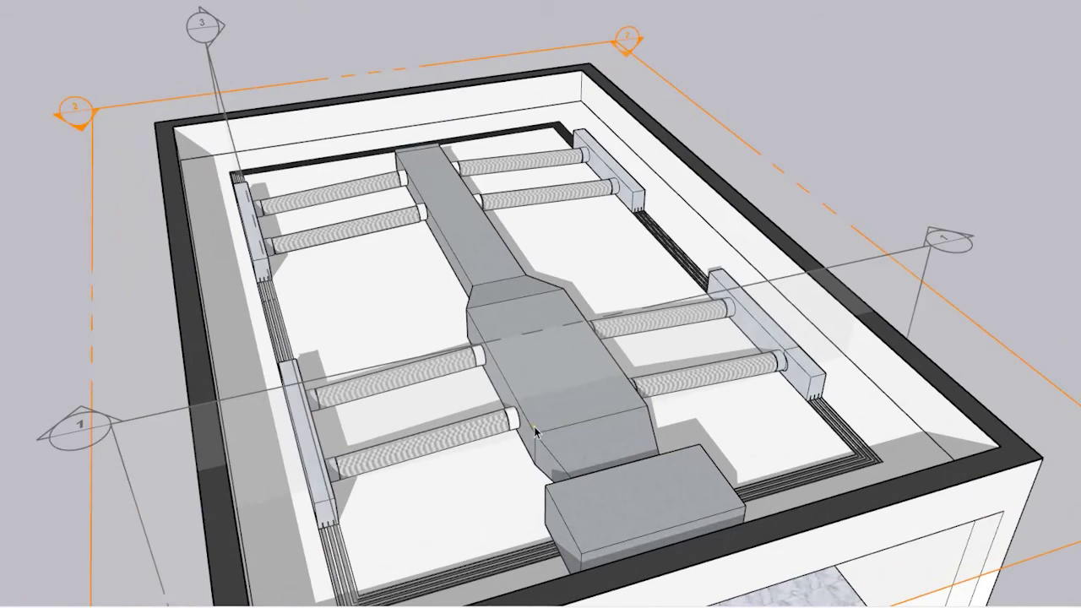
middle_click_drag(430, 415, 382, 356)
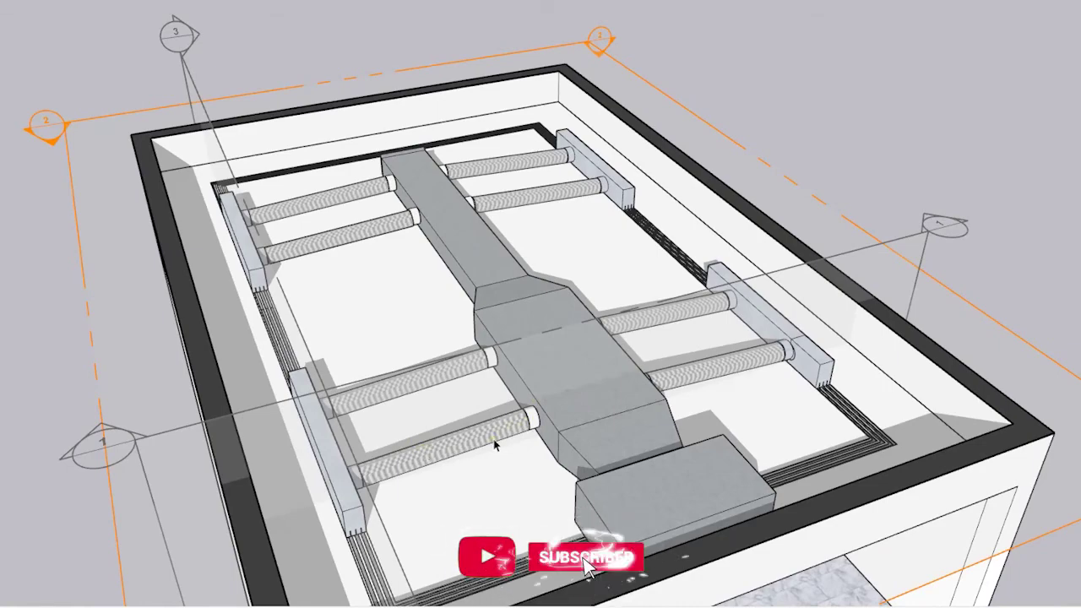
mouse_move(490, 470)
middle_mouse_down()
mouse_move(417, 451)
mouse_move(403, 370)
middle_mouse_up()
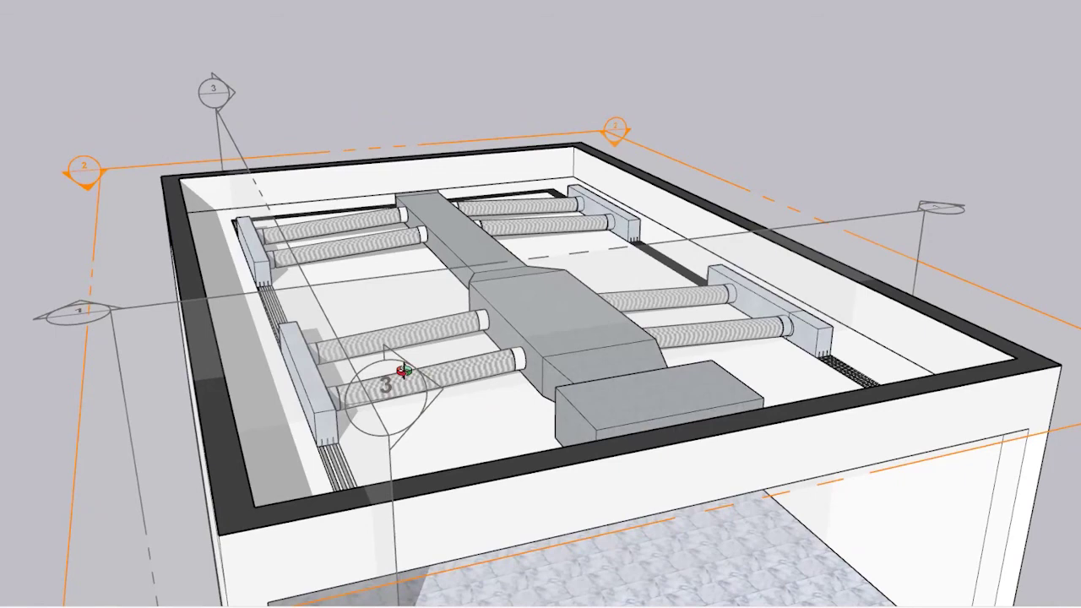
middle_click_drag(554, 391, 436, 172)
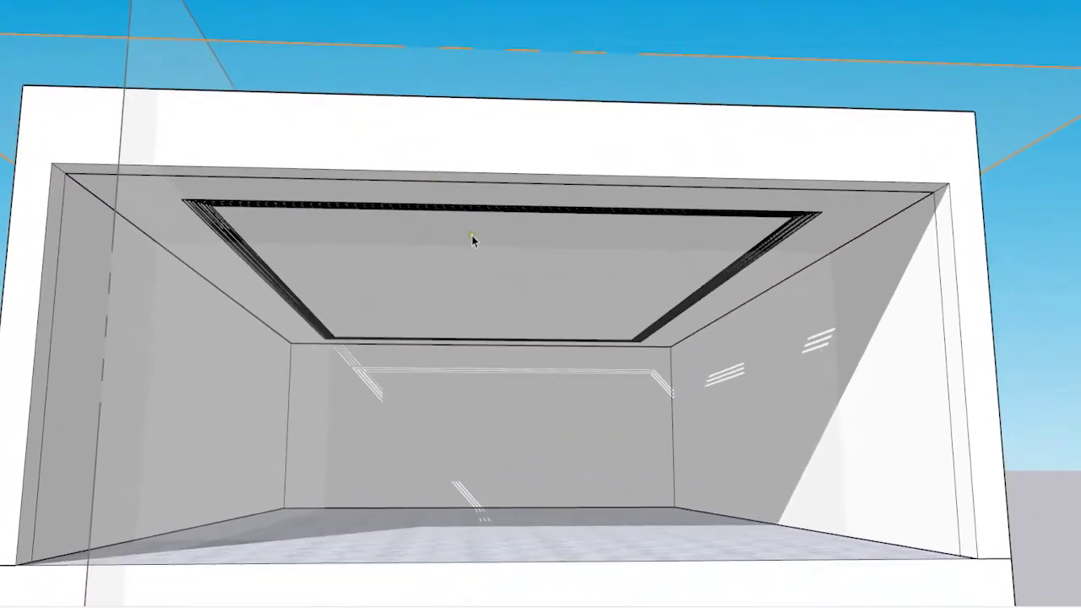
middle_click_drag(703, 321, 623, 285)
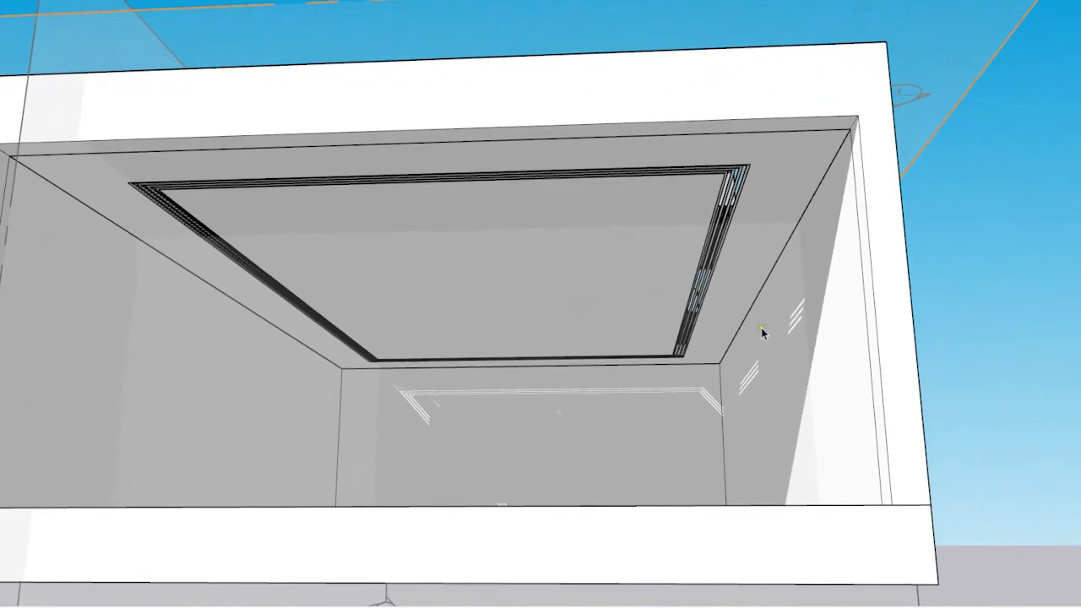
scroll(570, 191, "down", 3)
scroll(639, 193, "up", 5)
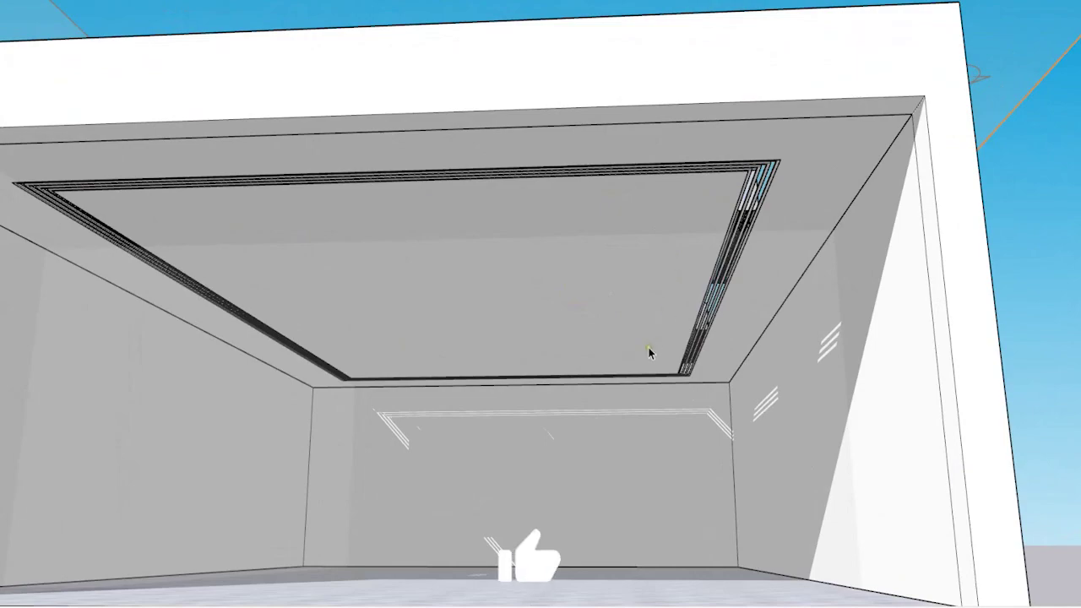
scroll(591, 355, "down", 3)
middle_click_drag(579, 362, 414, 232)
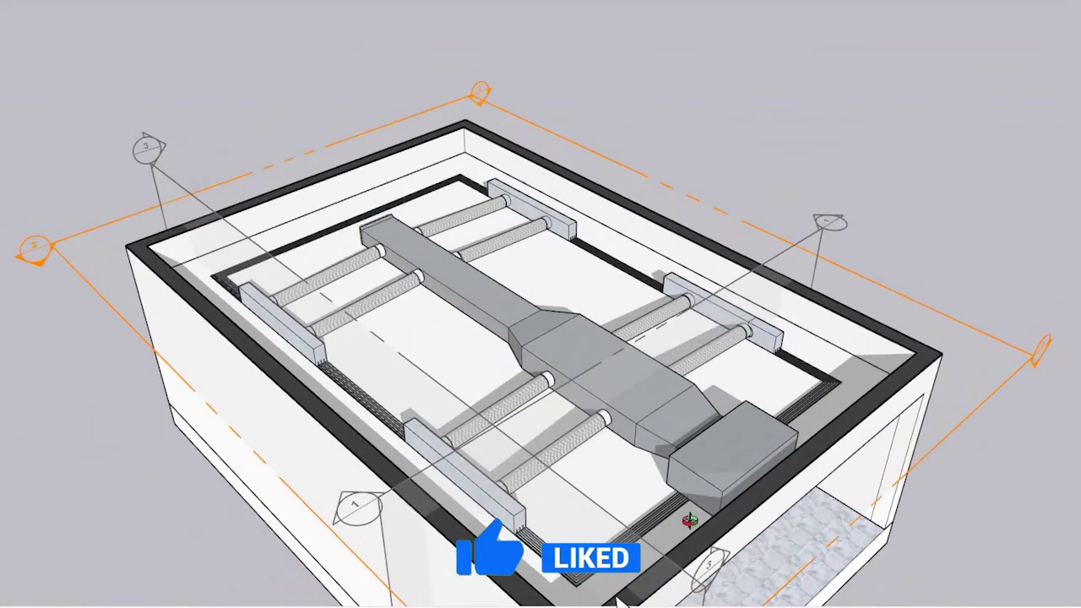
scroll(801, 359, "up", 3)
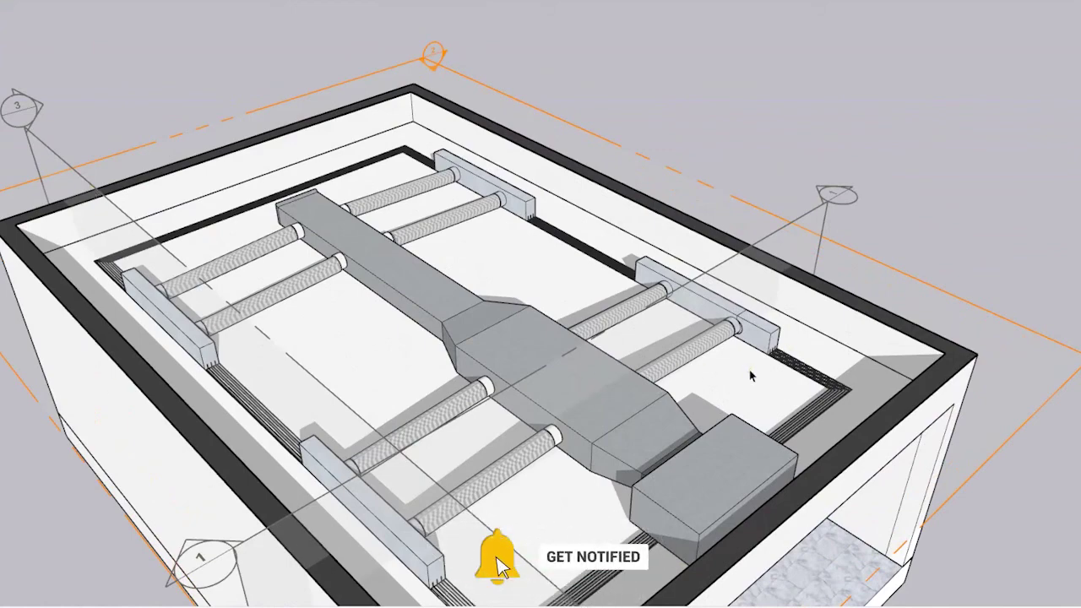
middle_click_drag(700, 321, 785, 343)
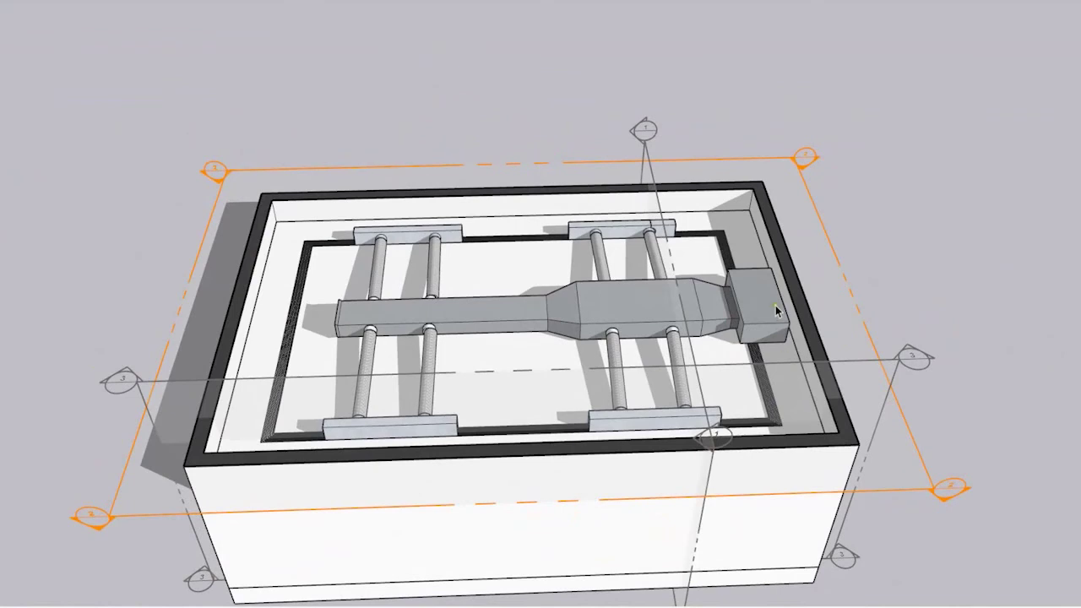